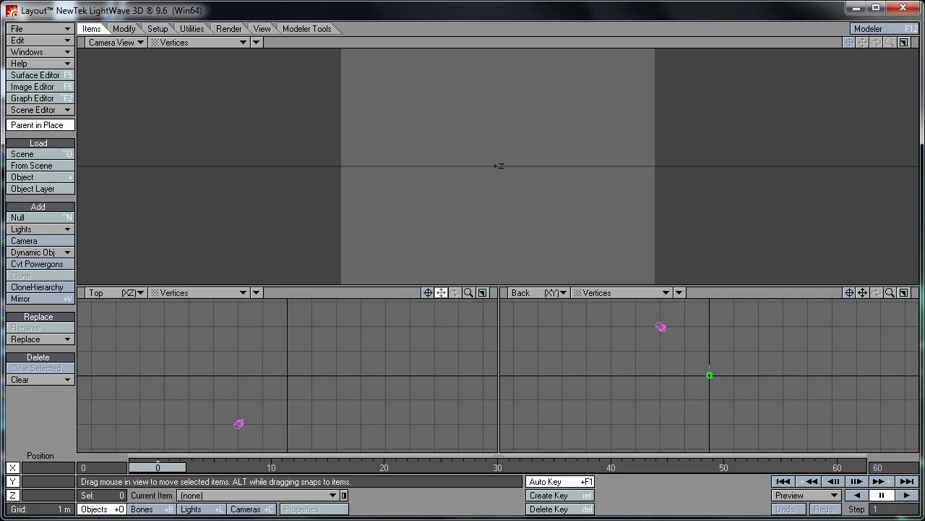
# Switch the large Camera View viewport to Perspective so the scene's camera and light can be seen.
pyautogui.moveTo(441, 292); pyautogui.dragTo(472, 288)
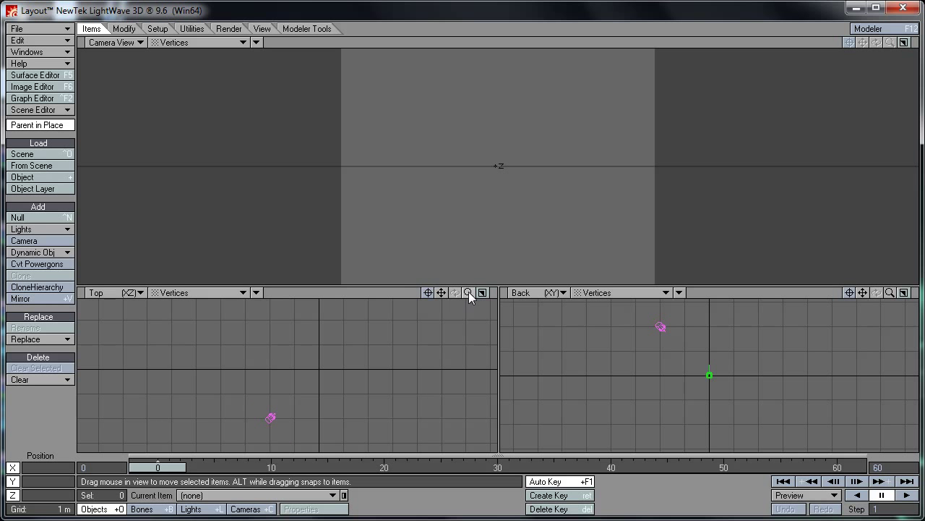
pyautogui.moveTo(468, 292); pyautogui.dragTo(432, 294)
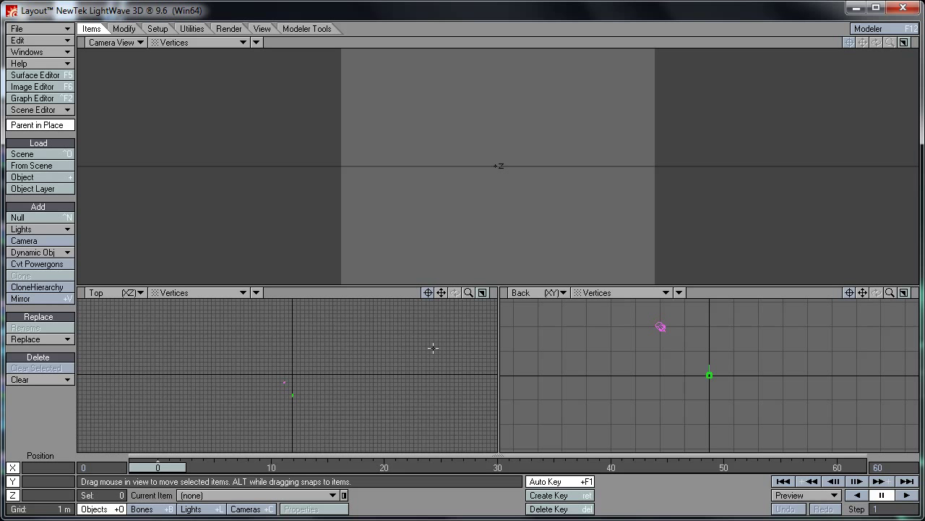
pyautogui.click(135, 43)
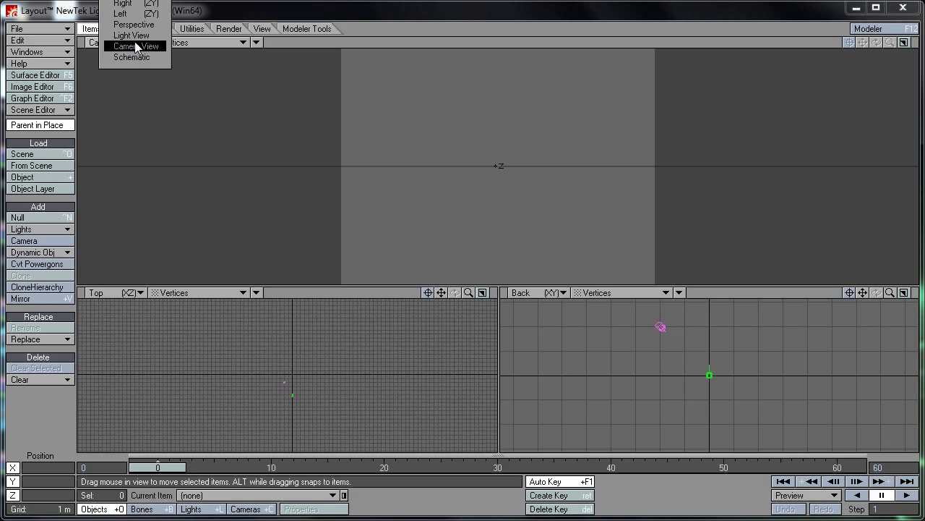
pyautogui.click(136, 28)
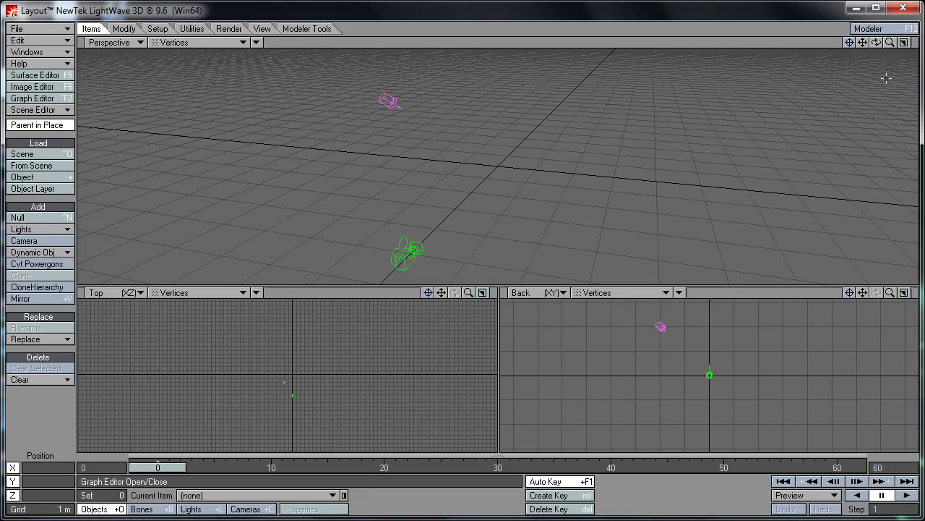
pyautogui.moveTo(874, 42); pyautogui.dragTo(640, 61)
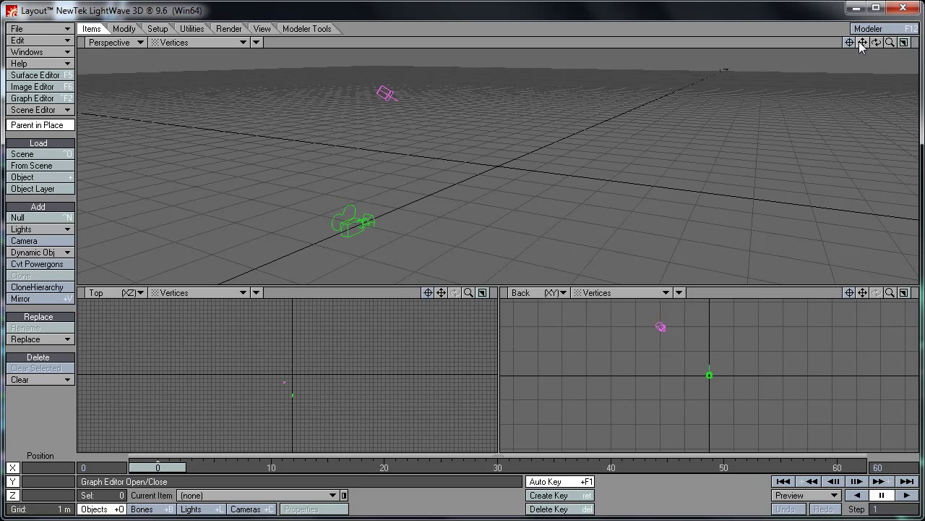
pyautogui.moveTo(862, 42)
pyautogui.mouseDown()
pyautogui.moveTo(911, 39)
pyautogui.moveTo(832, 51)
pyautogui.moveTo(913, 42)
pyautogui.moveTo(807, 41)
pyautogui.moveTo(867, 44)
pyautogui.moveTo(868, 59)
pyautogui.mouseUp()
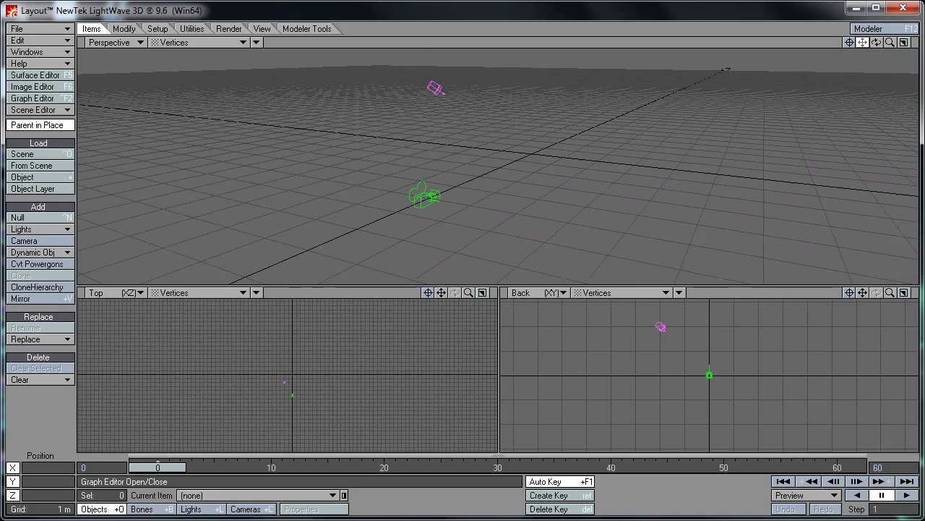
pyautogui.moveTo(868, 59); pyautogui.dragTo(916, 47)
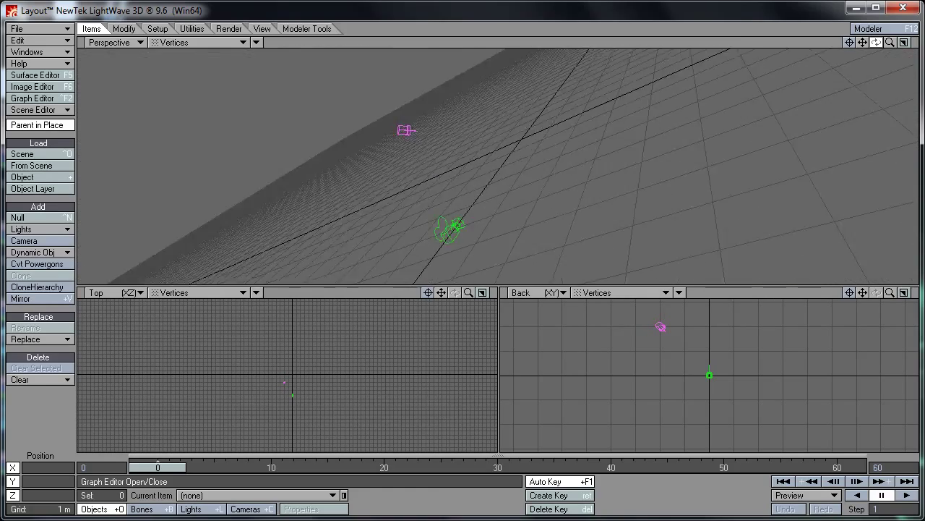
pyautogui.moveTo(876, 42); pyautogui.dragTo(876, 42)
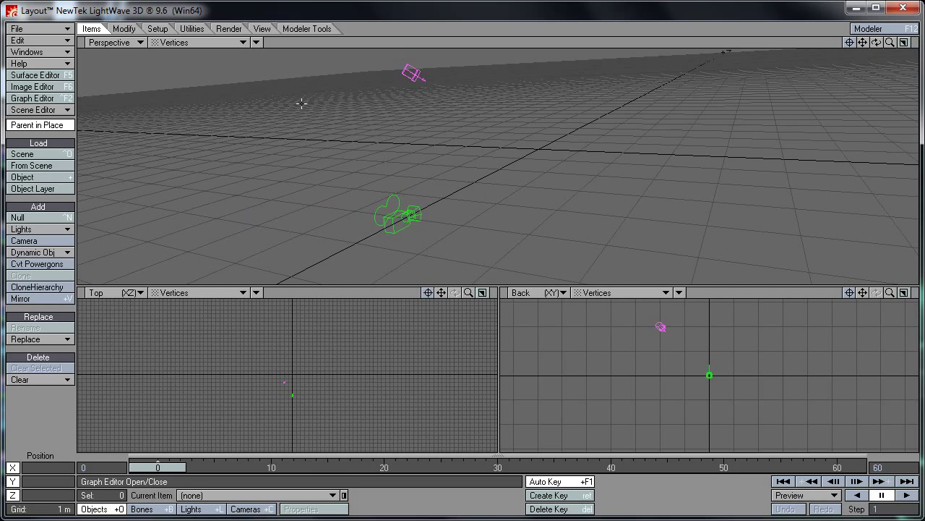
# Open the Backdrop Options and place the Effects window clear of the lower edge of the screen.
pyautogui.click(60, 42)
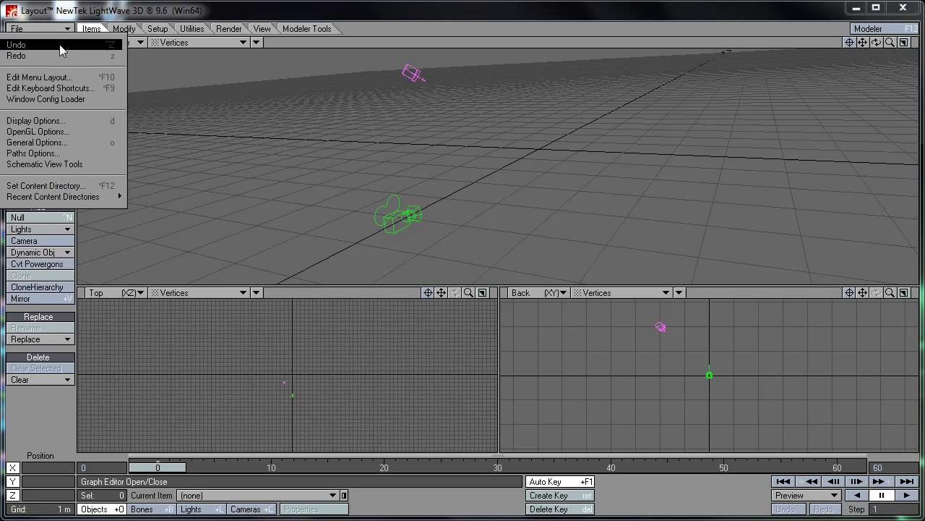
pyautogui.click(51, 410)
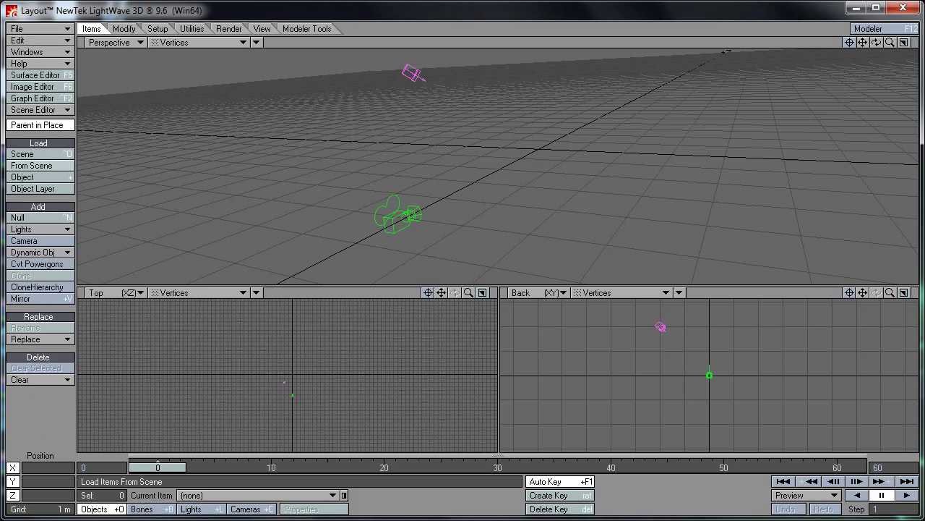
pyautogui.click(26, 54)
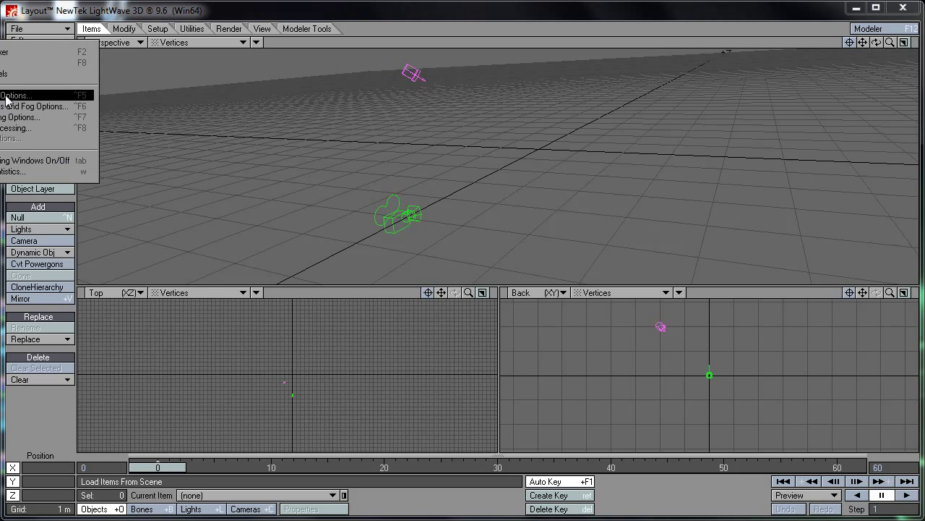
pyautogui.click(76, 97)
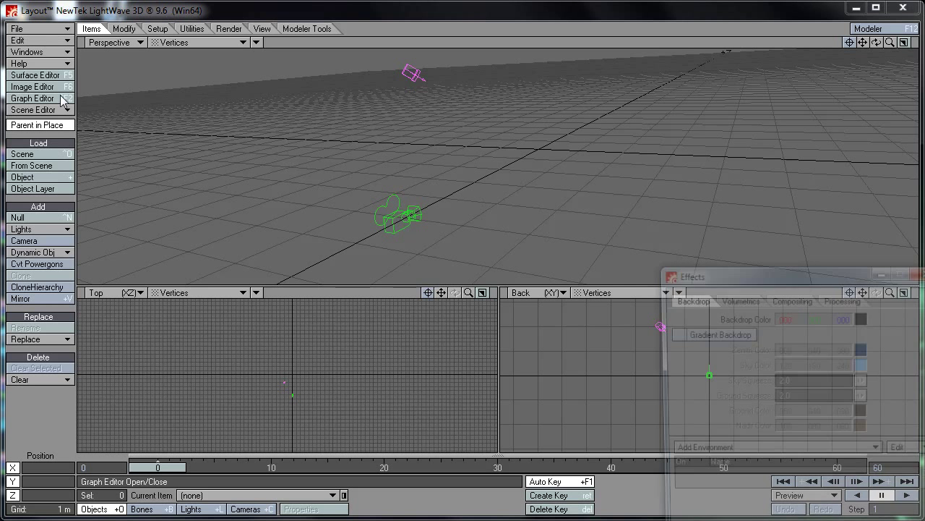
pyautogui.moveTo(715, 270); pyautogui.dragTo(455, 54)
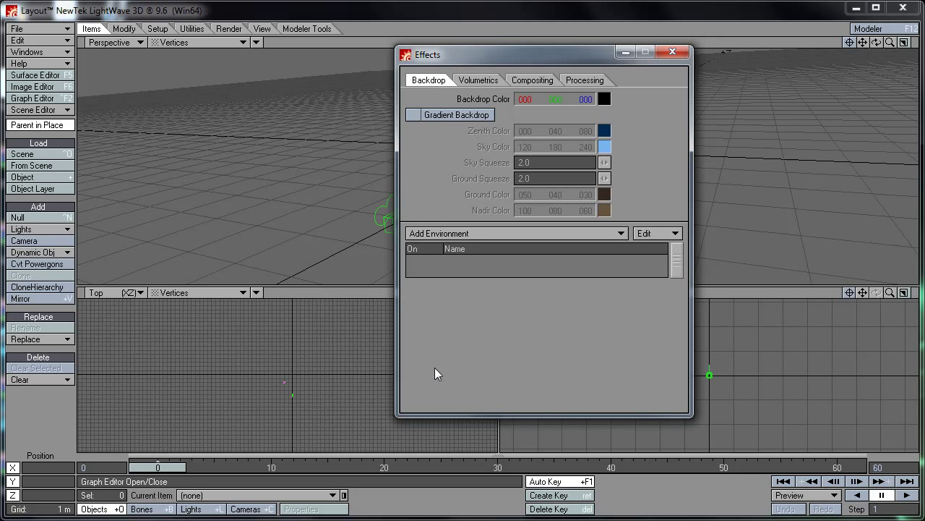
# Add an Image World environment to the backdrop and select it to show its settings.
pyautogui.click(448, 233)
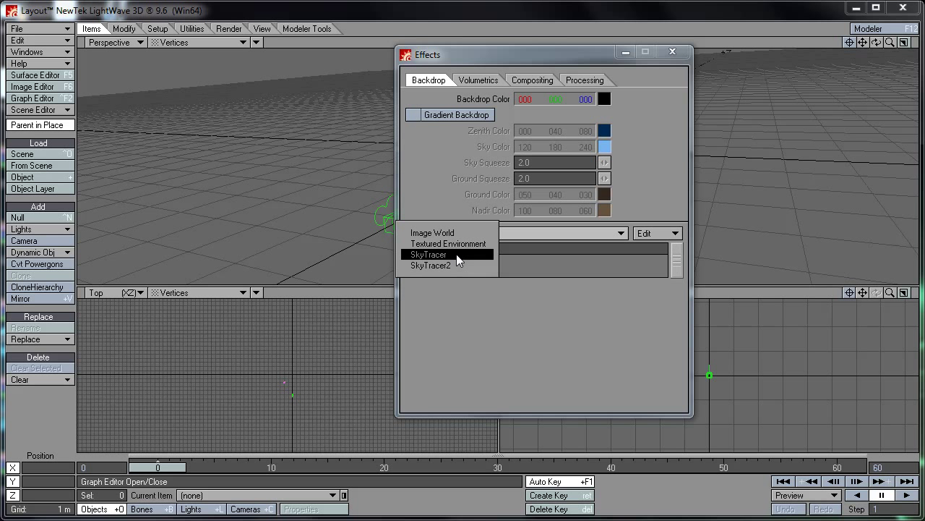
pyautogui.click(454, 234)
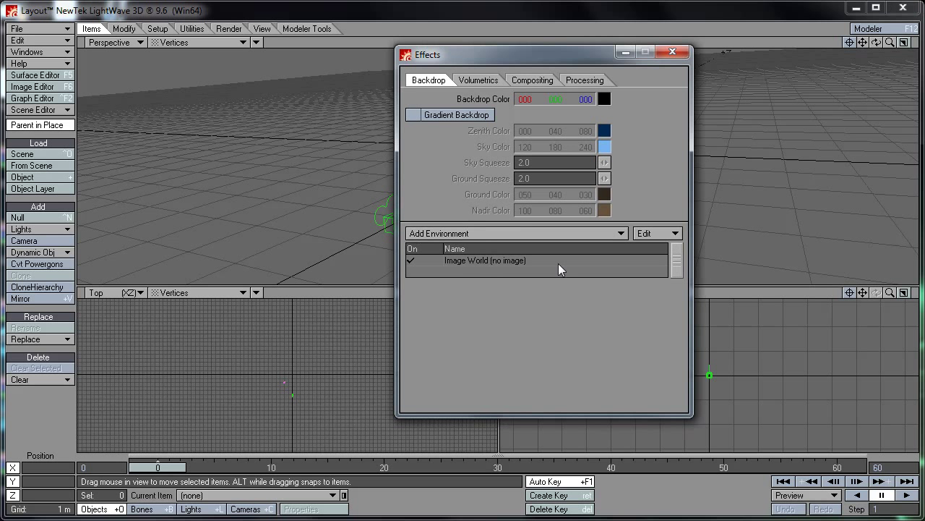
pyautogui.click(516, 258)
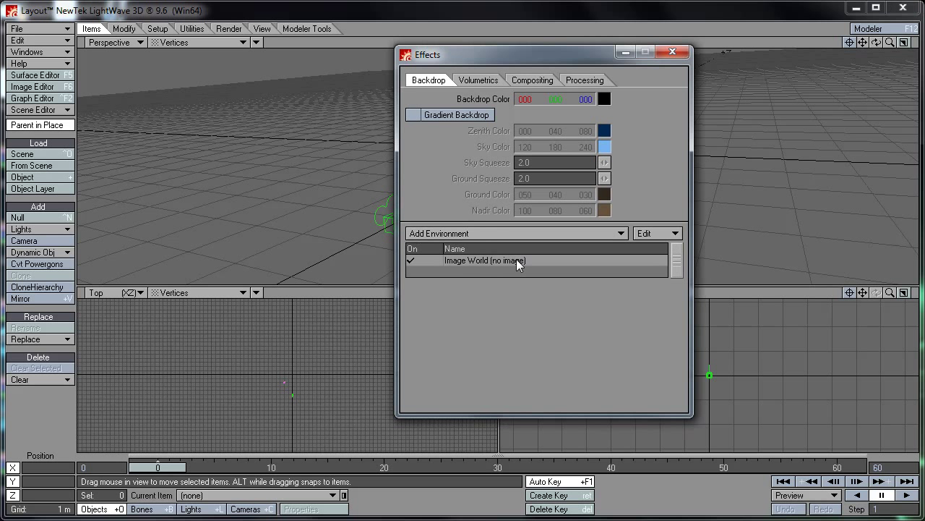
pyautogui.click(479, 263)
# Load flamewp03a.jpg from the Pictures library as the Image World's light probe image.
pyautogui.click(586, 288)
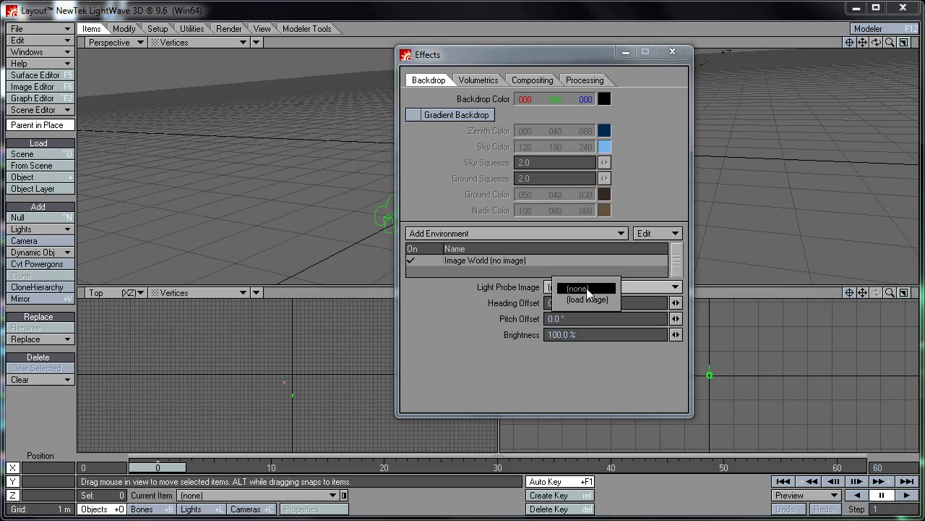
pyautogui.click(585, 301)
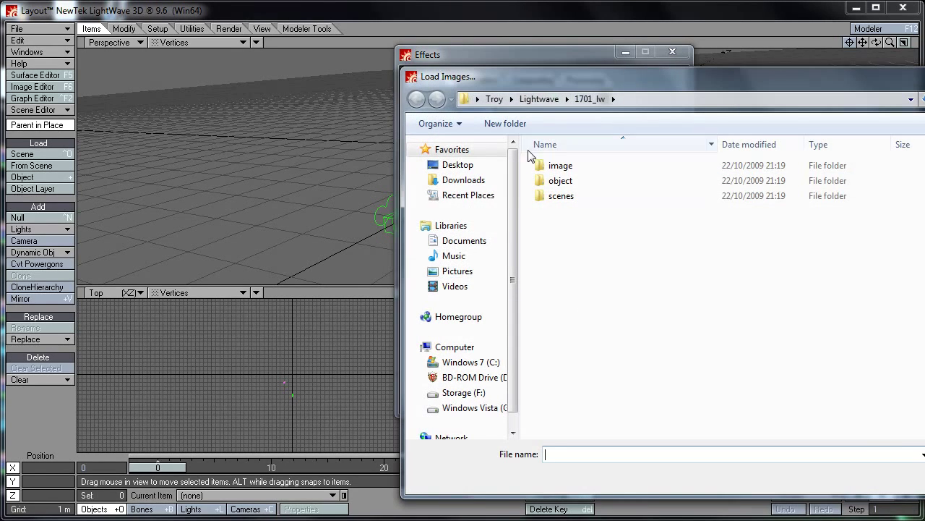
pyautogui.click(456, 272)
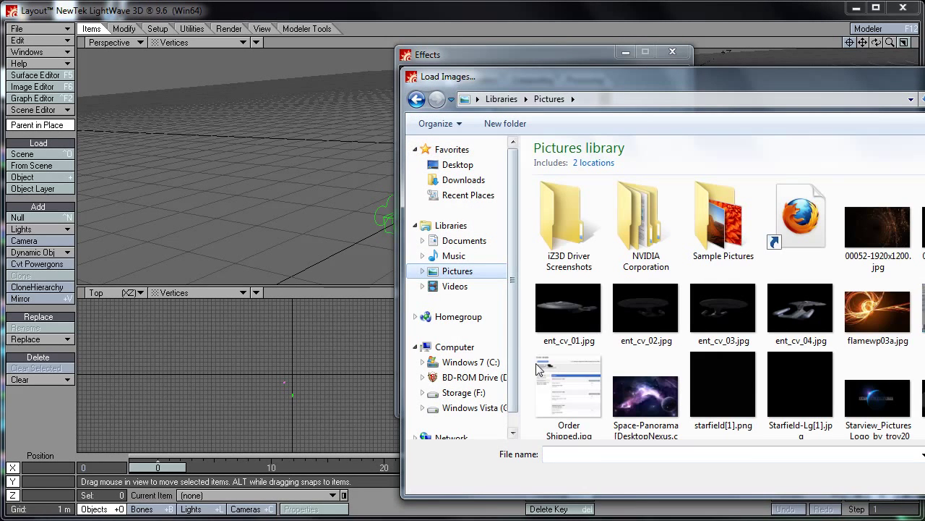
pyautogui.click(860, 326)
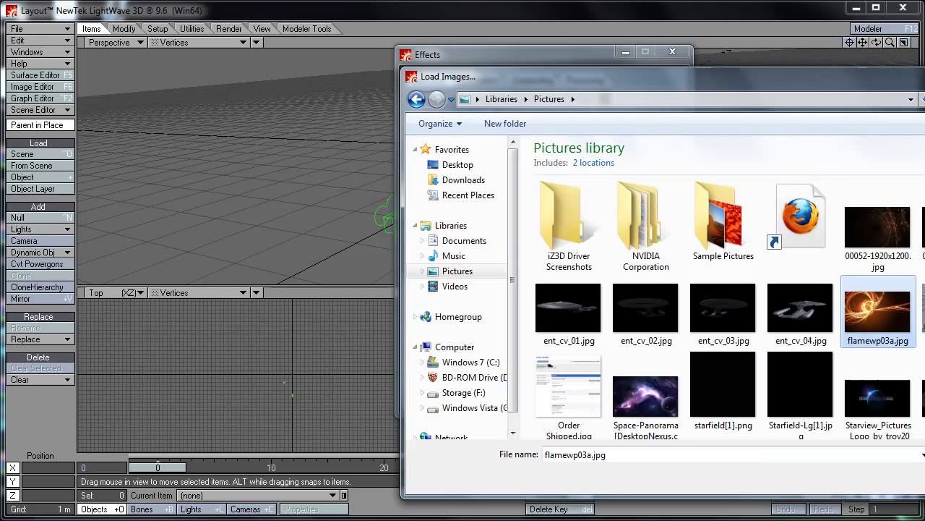
pyautogui.press('Return')
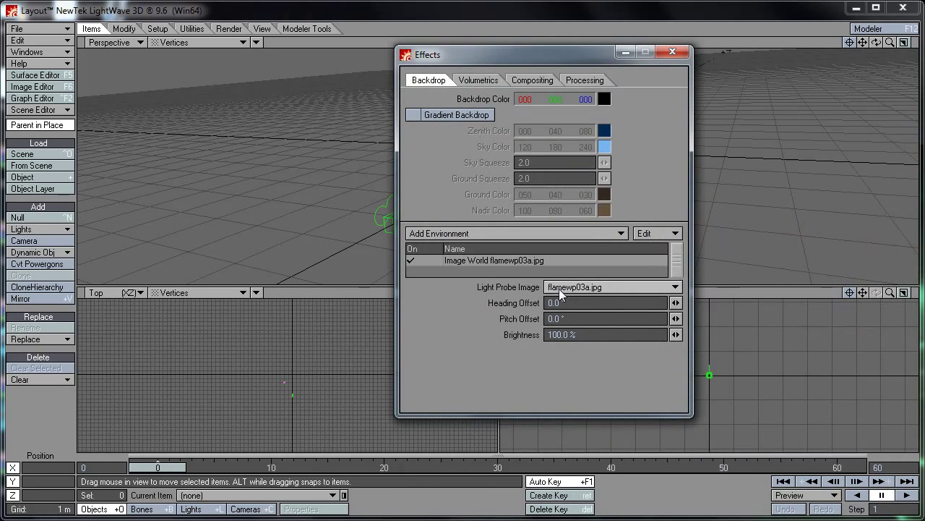
# Load Space-Panorama [DesktopNexus.com].jpg as the Image World's light probe image and move the Effects window aside.
pyautogui.click(582, 289)
pyautogui.click(575, 303)
pyautogui.click(643, 391)
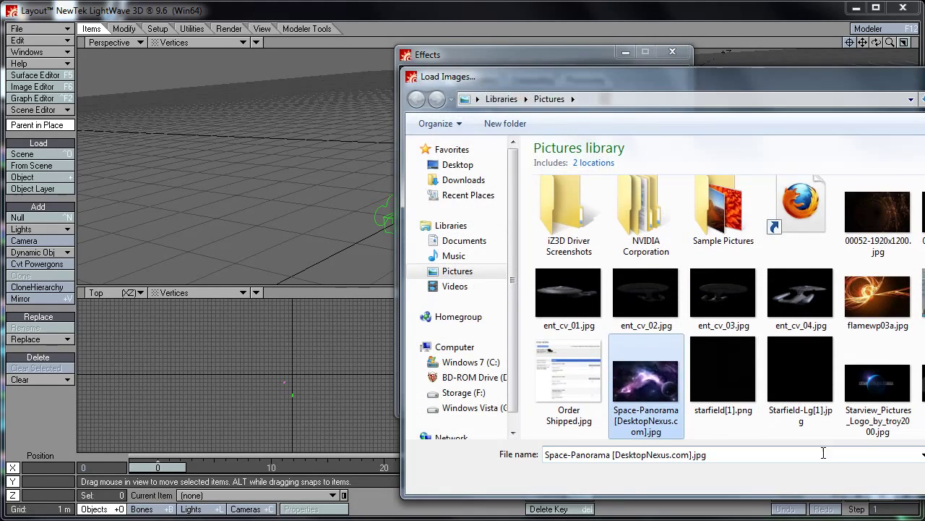
pyautogui.doubleClick(673, 423)
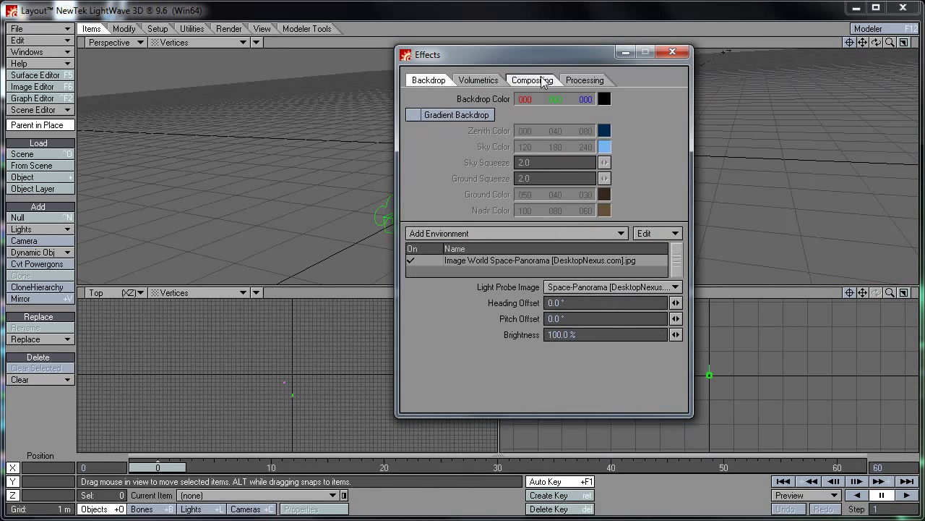
pyautogui.moveTo(537, 59); pyautogui.dragTo(812, 114)
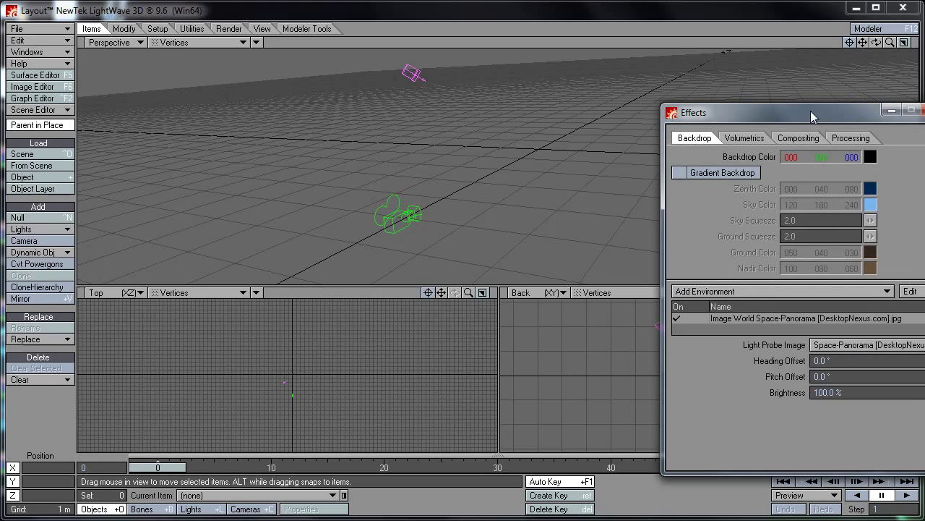
# Render the current frame to check the Image World backdrop, and close the rendered image.
pyautogui.click(229, 29)
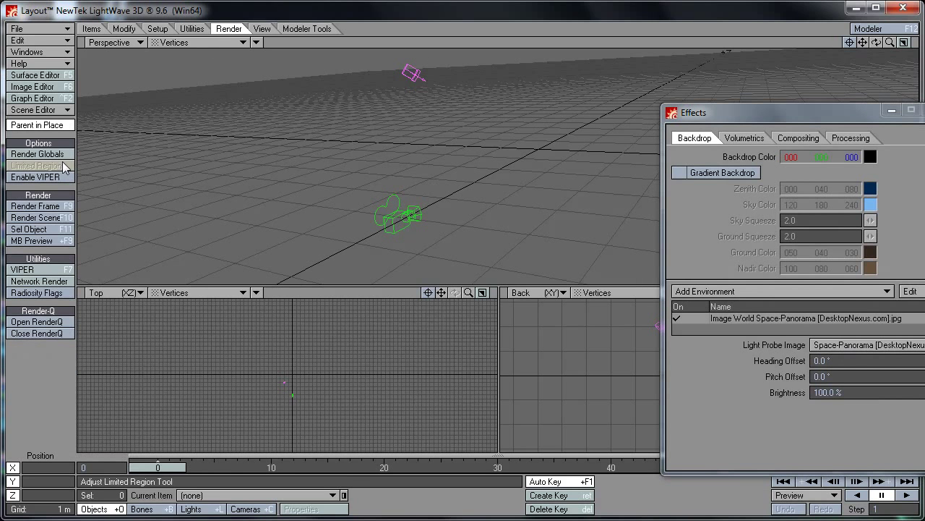
pyautogui.click(35, 206)
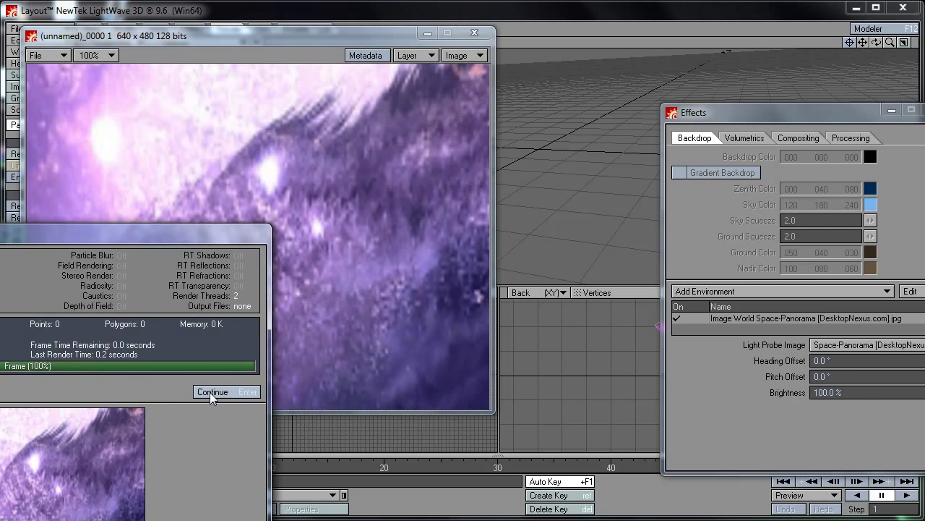
pyautogui.moveTo(131, 227); pyautogui.dragTo(767, 53)
pyautogui.click(850, 217)
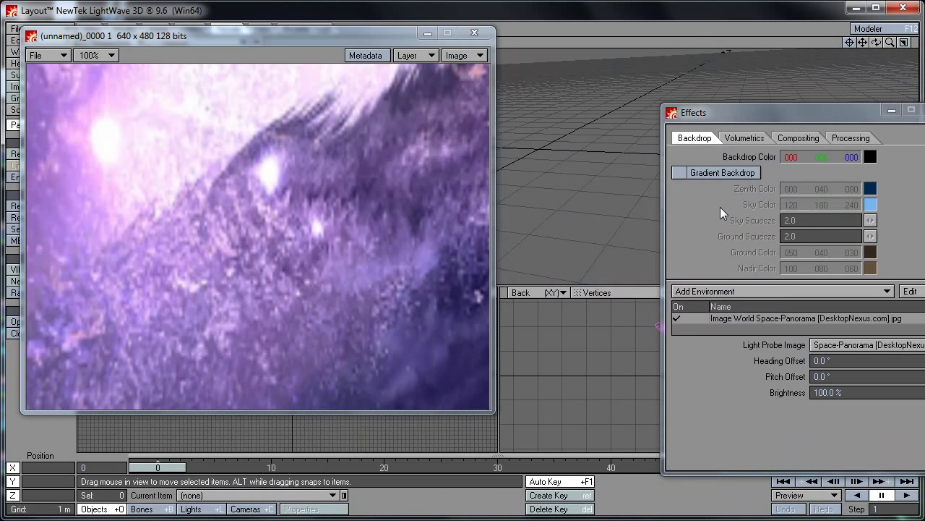
pyautogui.click(474, 33)
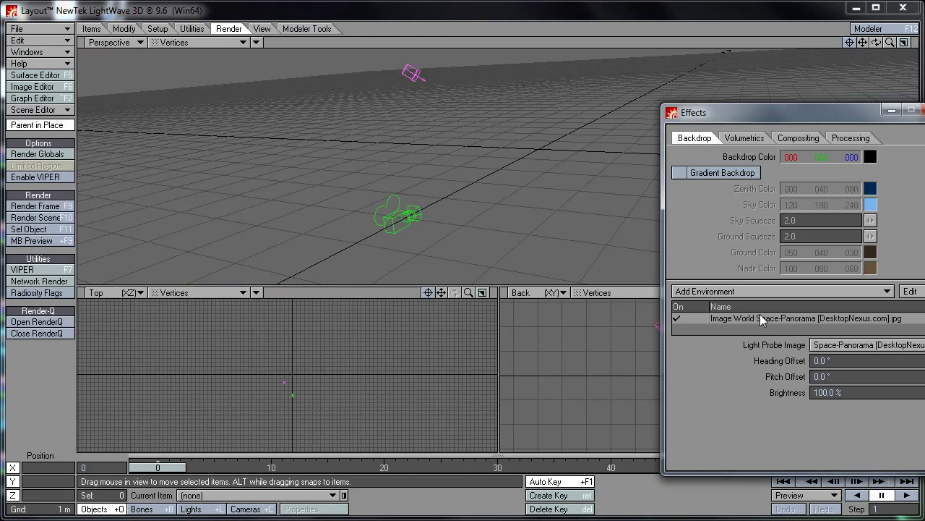
# Remove the Image World environment and add a Textured Environment in its place.
pyautogui.click(910, 291)
pyautogui.click(902, 323)
pyautogui.click(795, 291)
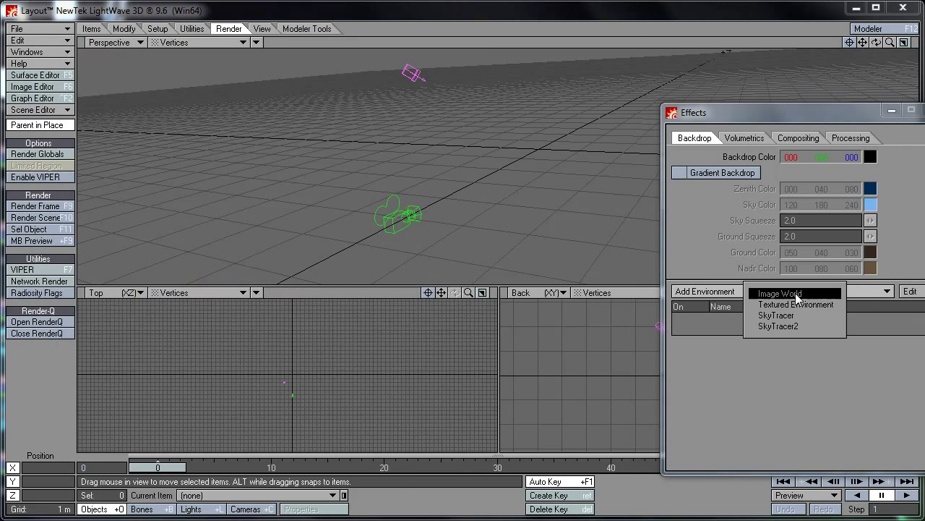
pyautogui.click(788, 303)
pyautogui.click(762, 318)
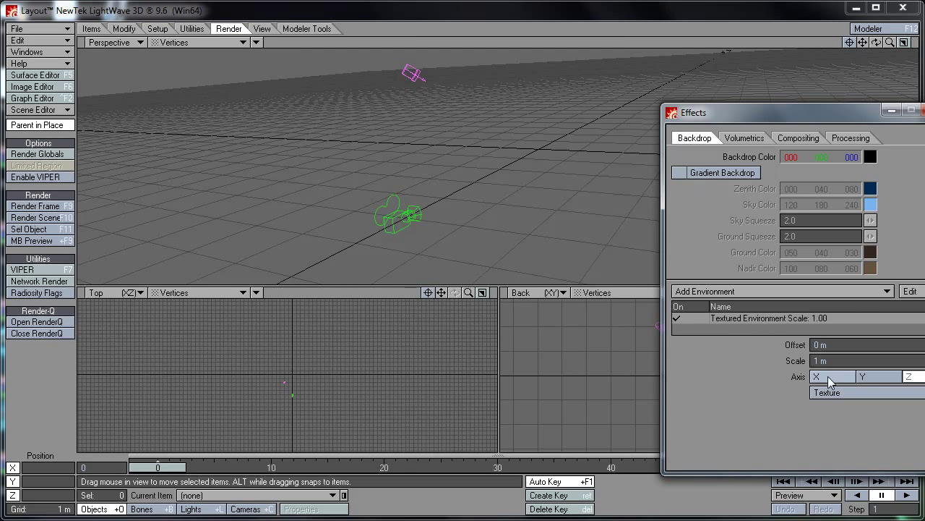
# Set the environment's texture layer to the Space-Panorama image with Spherical projection.
pyautogui.click(827, 391)
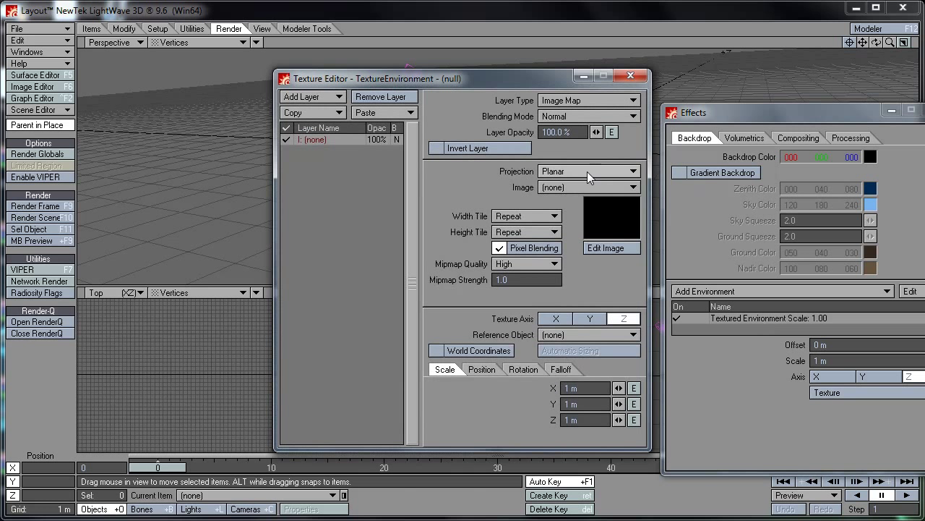
pyautogui.click(618, 187)
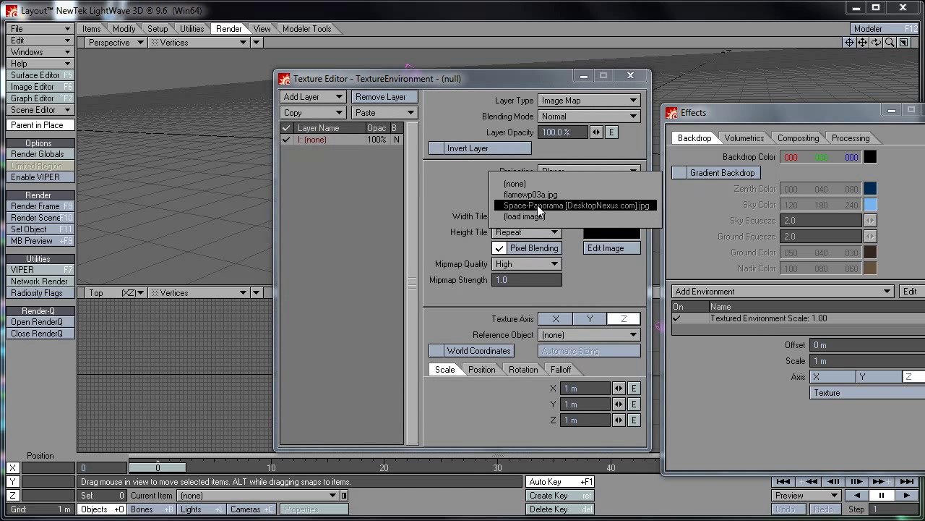
pyautogui.click(536, 205)
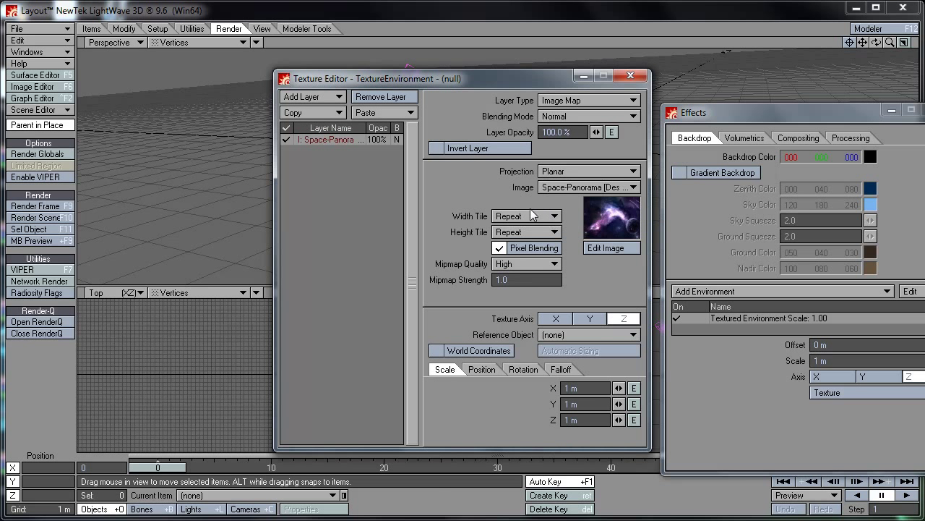
pyautogui.click(571, 171)
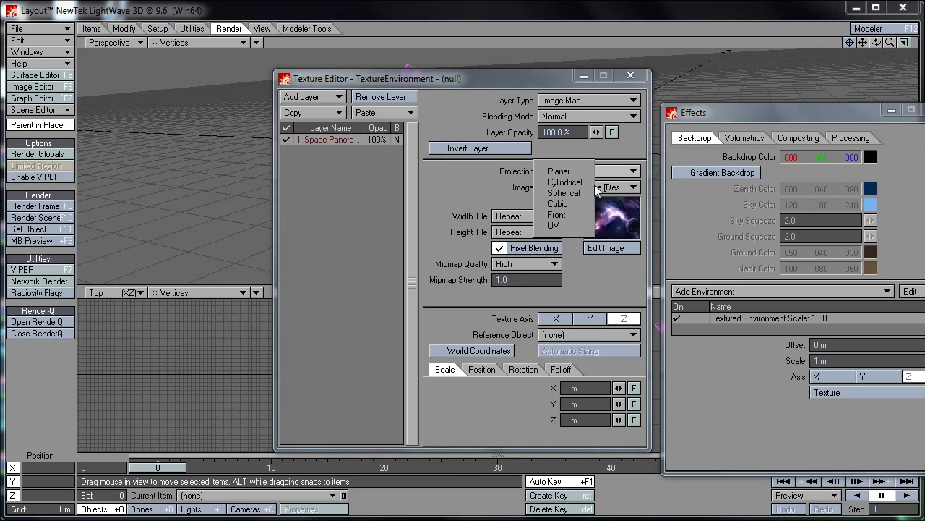
pyautogui.click(563, 193)
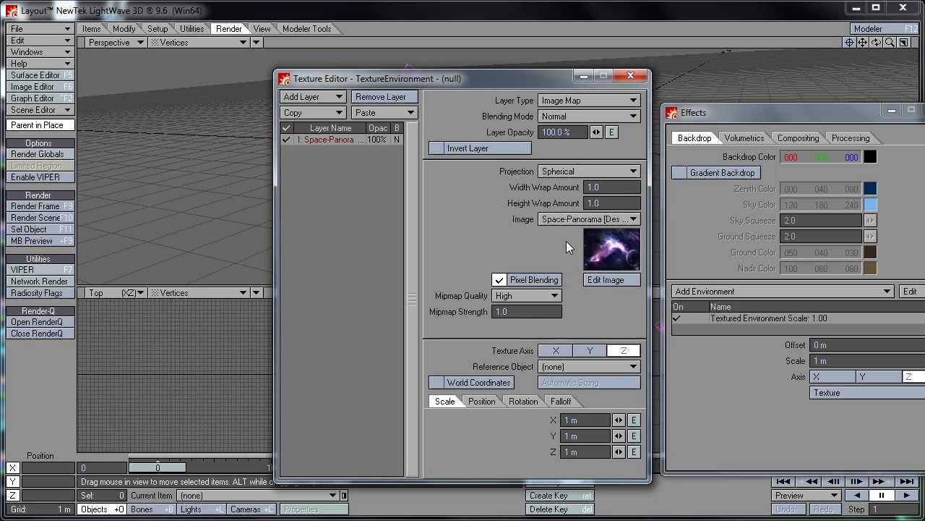
# Close the Texture Editor, render the current frame to check the spherical backdrop, and close the render.
pyautogui.click(630, 75)
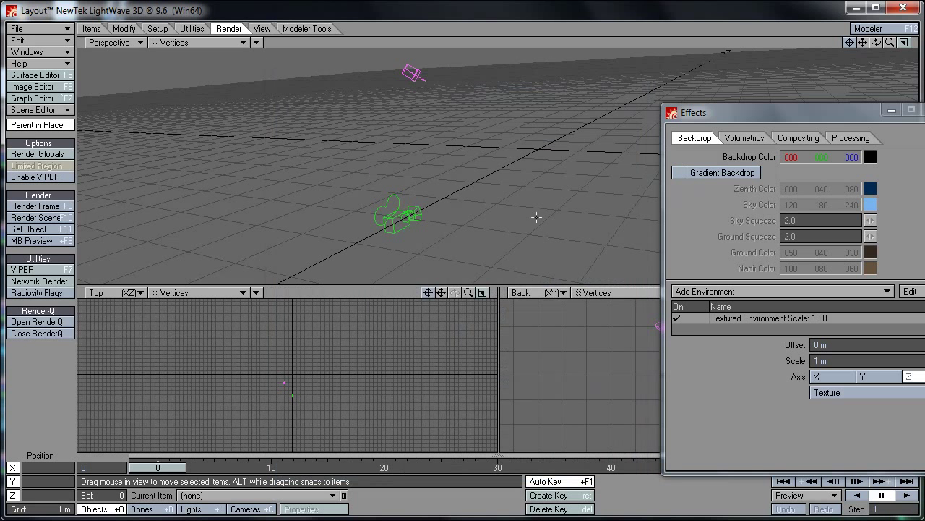
pyautogui.click(34, 205)
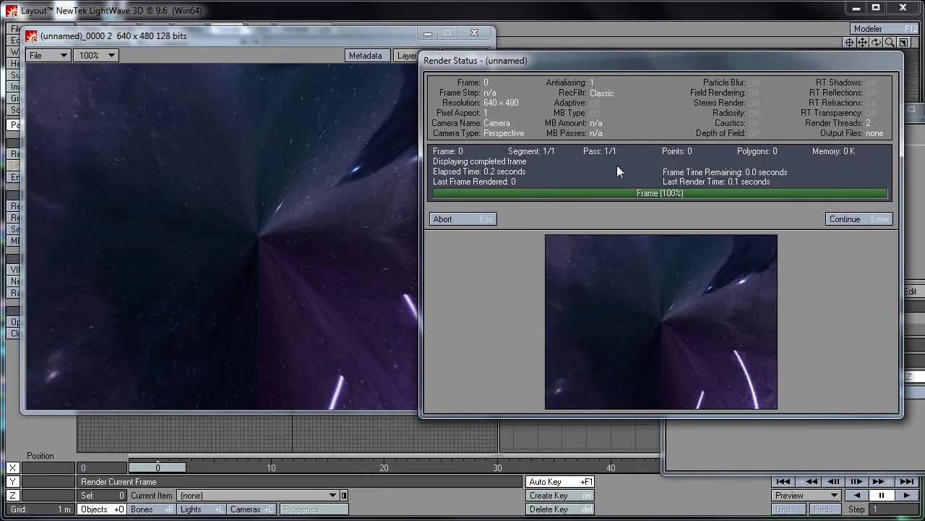
pyautogui.click(844, 219)
pyautogui.click(474, 35)
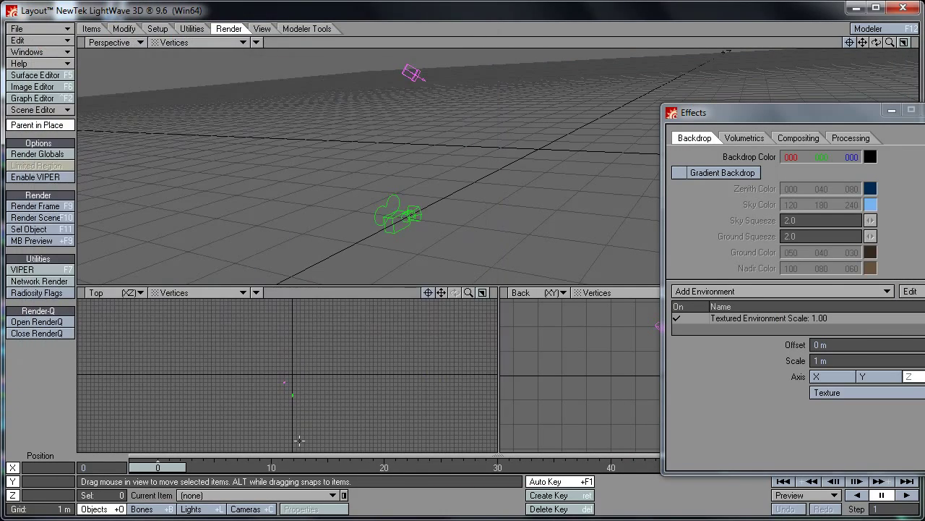
# Select the camera and bring it closer into view in the Top viewport.
pyautogui.click(292, 396)
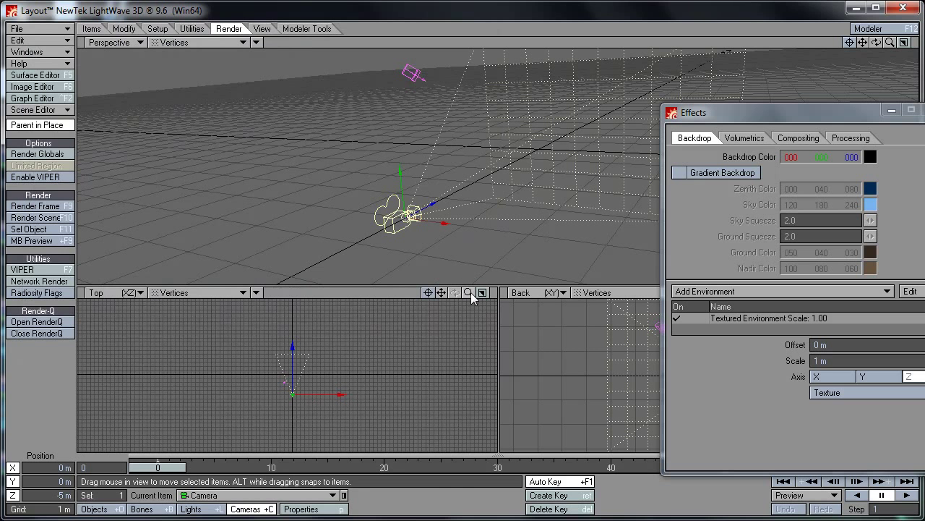
pyautogui.moveTo(469, 292); pyautogui.dragTo(510, 293)
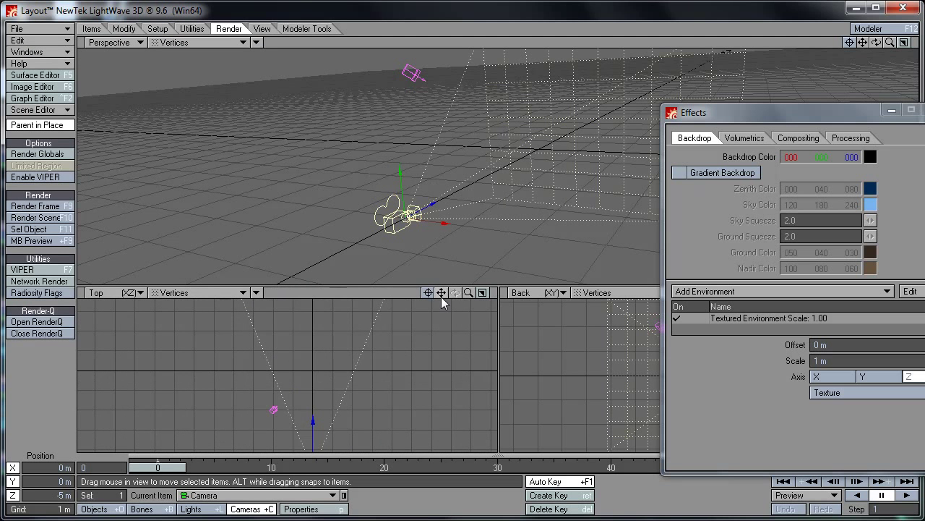
pyautogui.moveTo(441, 293); pyautogui.dragTo(440, 284)
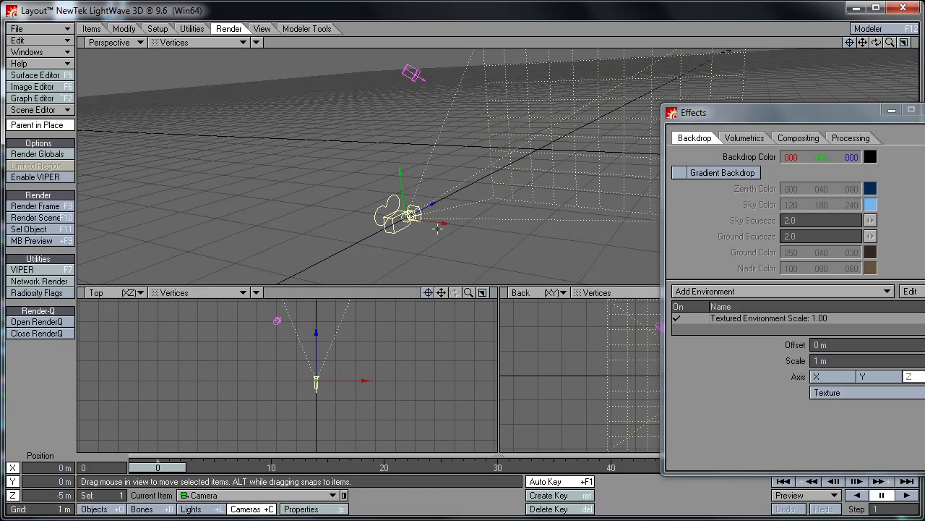
# Set the Textured Environment's image projection to Planar and close the Texture Editor.
pyautogui.click(849, 394)
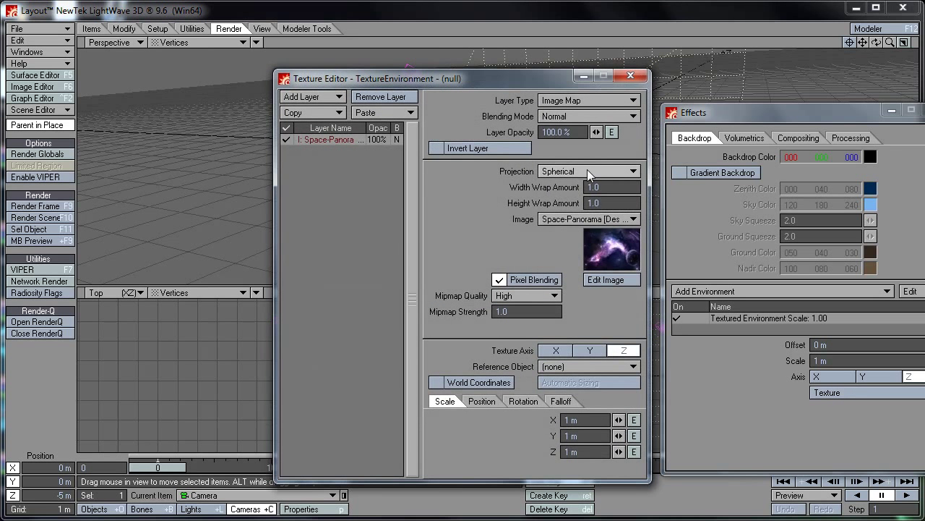
pyautogui.click(587, 171)
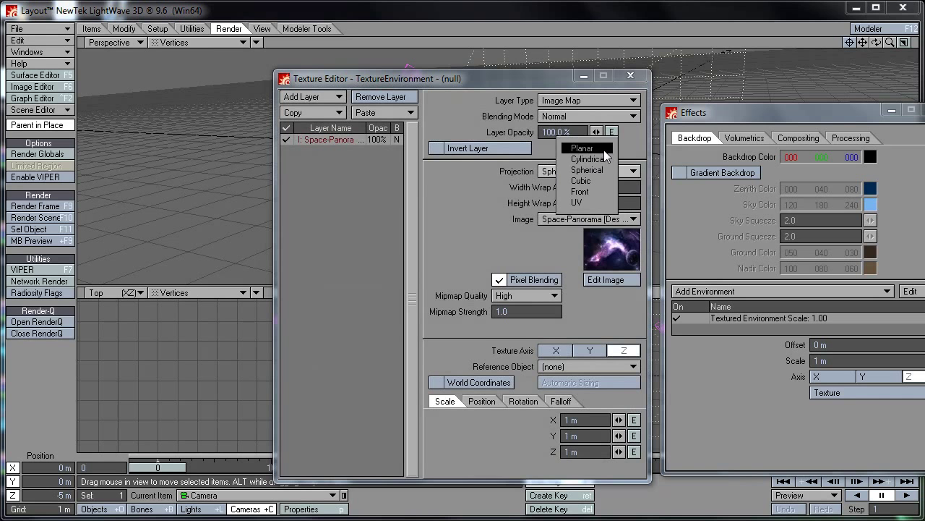
pyautogui.click(583, 149)
pyautogui.click(631, 75)
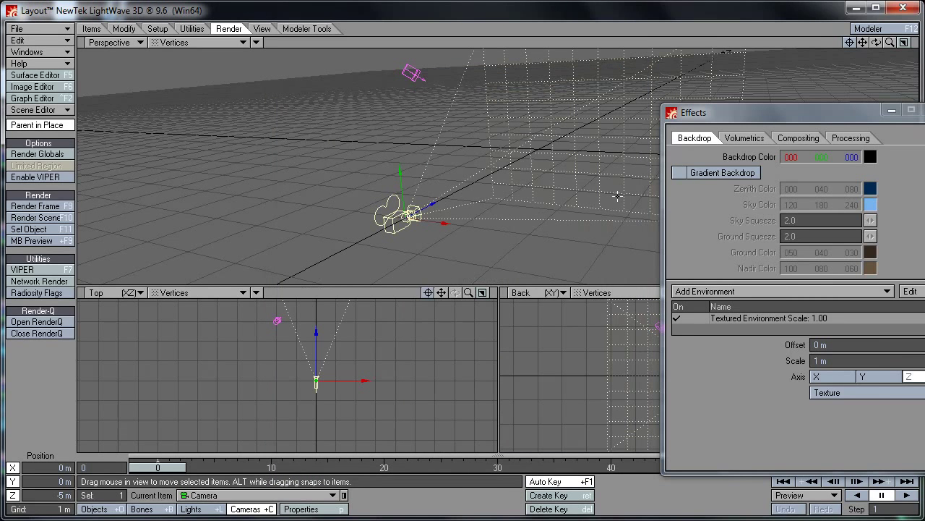
# Render the current frame to check the planar backdrop, and close both the rendered image and the Effects window.
pyautogui.click(33, 206)
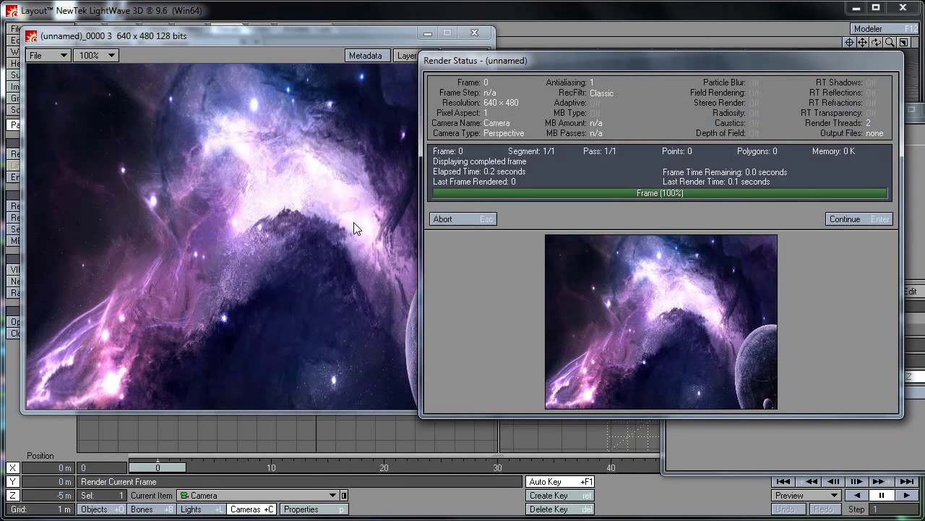
pyautogui.click(845, 219)
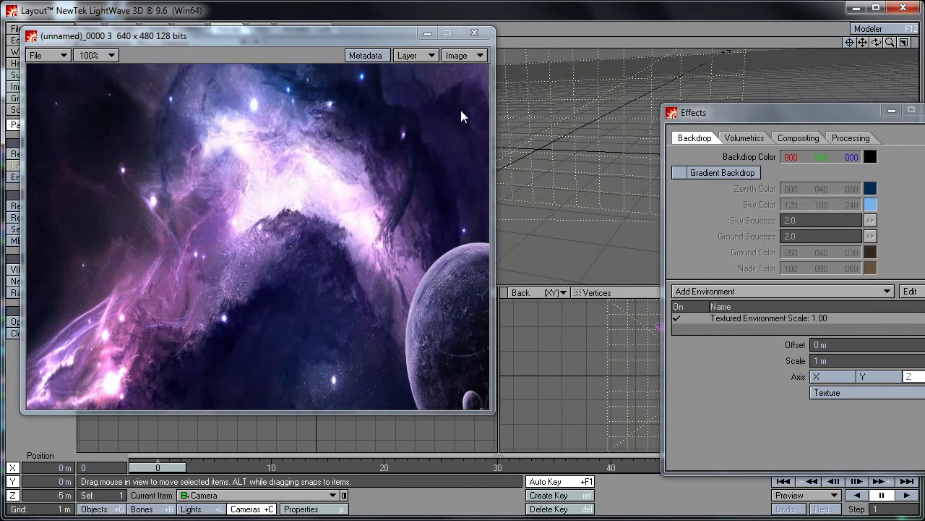
pyautogui.click(474, 35)
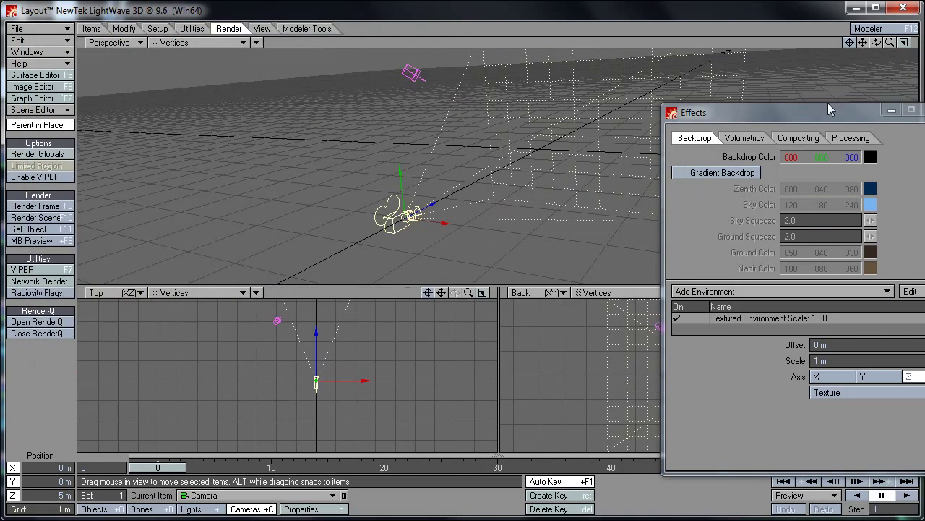
pyautogui.moveTo(830, 109); pyautogui.dragTo(601, 107)
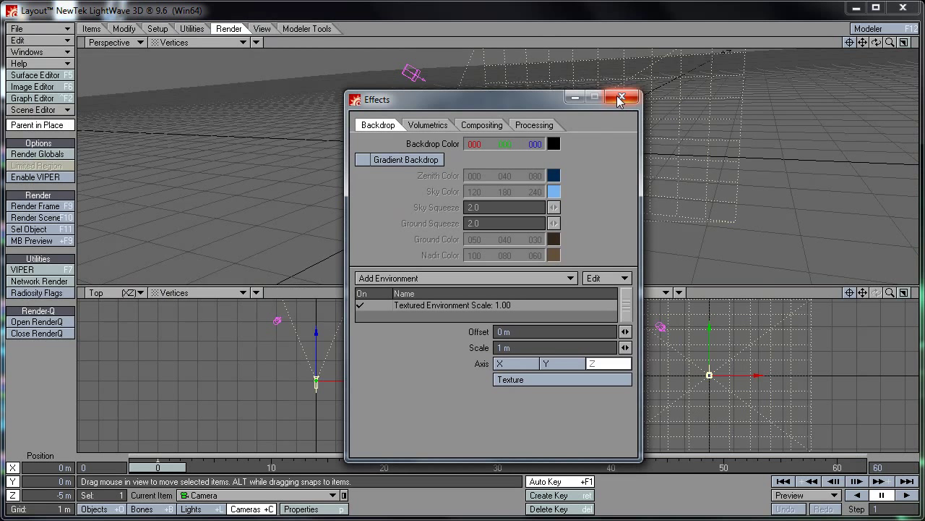
pyautogui.click(621, 99)
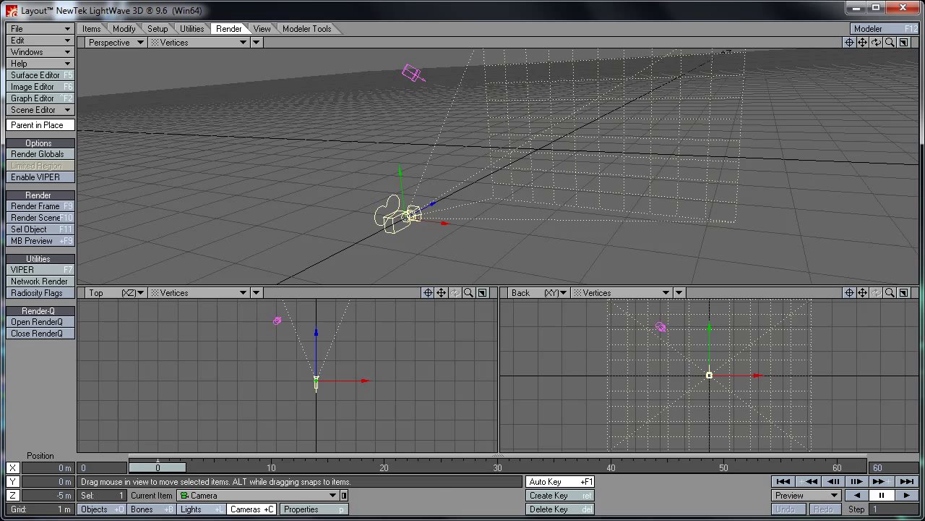
# Open the light's properties for a brief look and close them again.
pyautogui.click(192, 509)
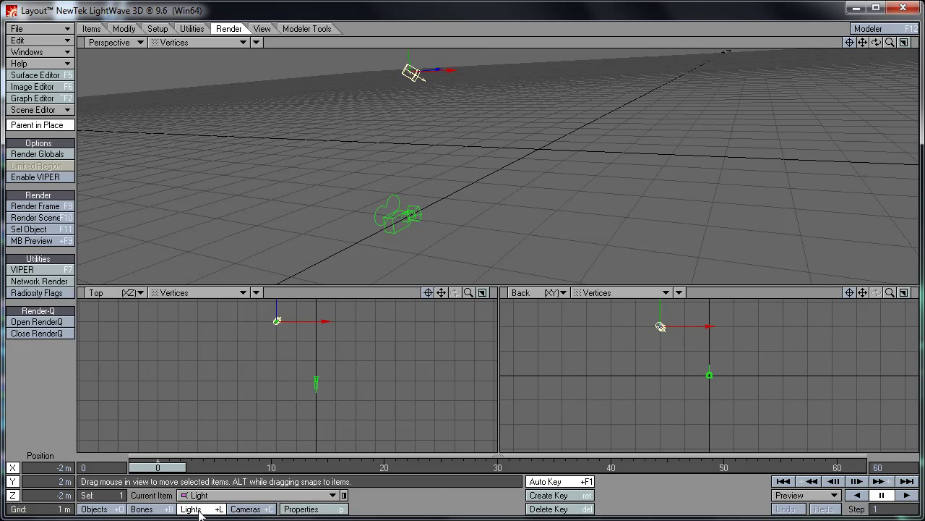
pyautogui.click(301, 509)
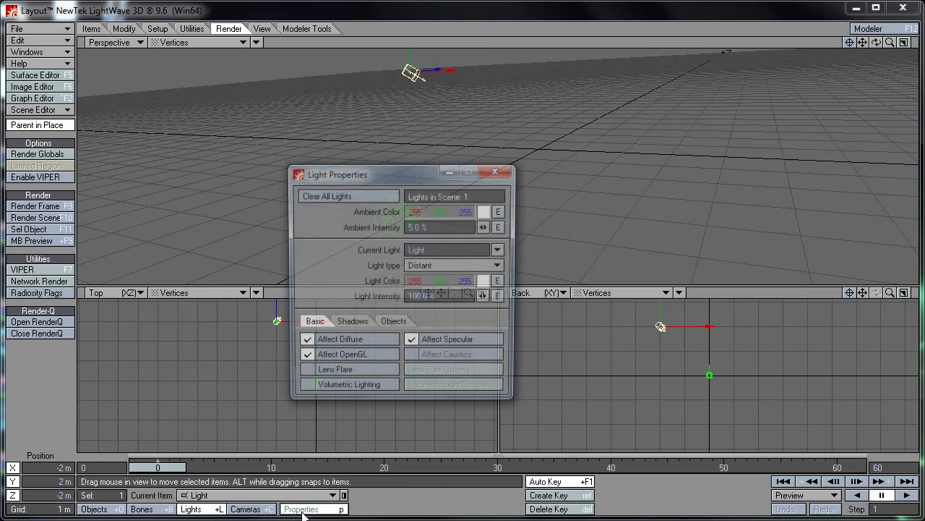
pyautogui.click(496, 171)
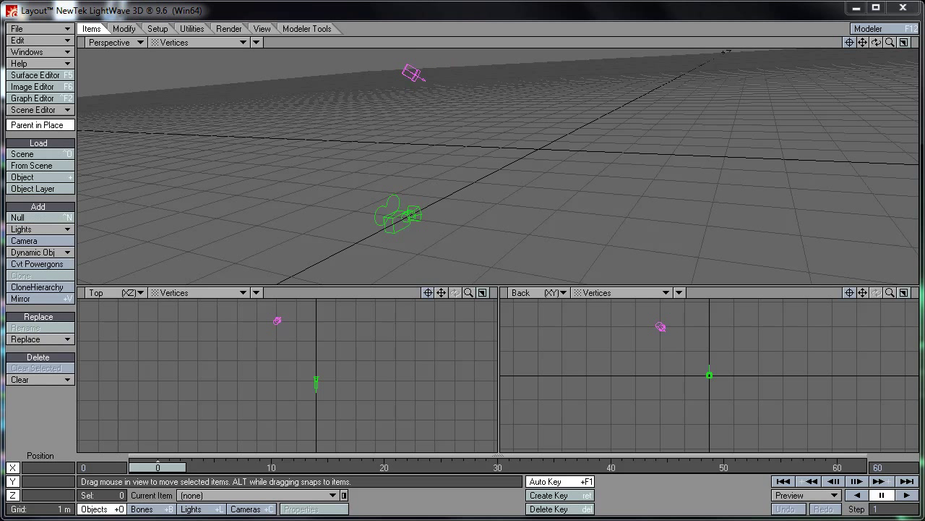
# Open the camera's properties and set the camera type to Classic Camera.
pyautogui.click(245, 509)
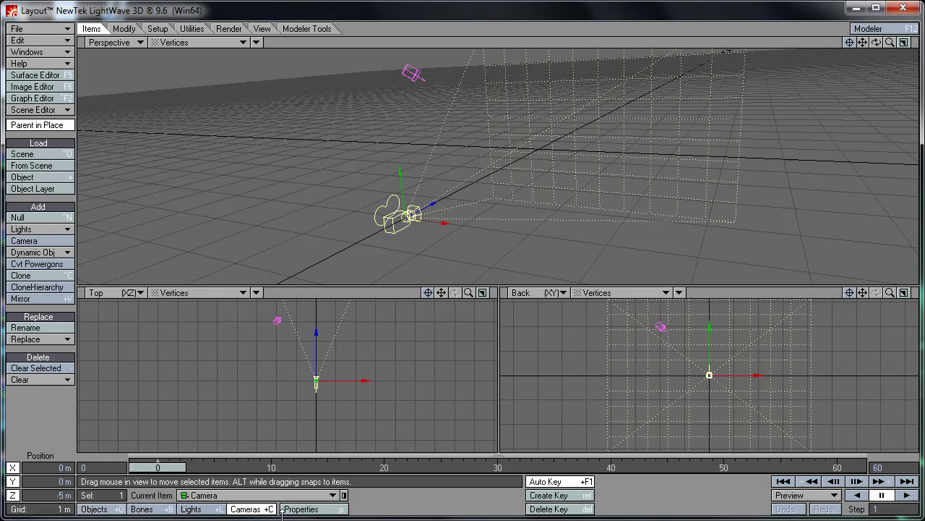
pyautogui.click(327, 510)
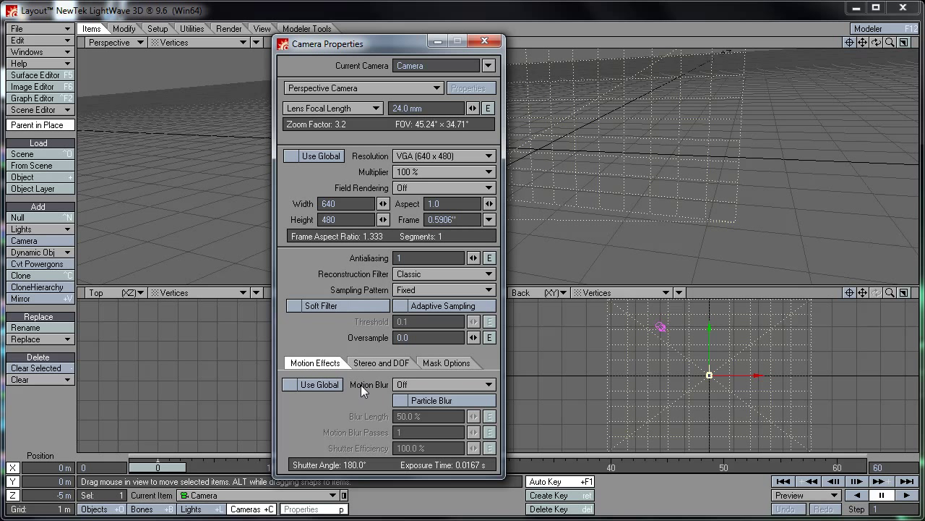
pyautogui.click(351, 87)
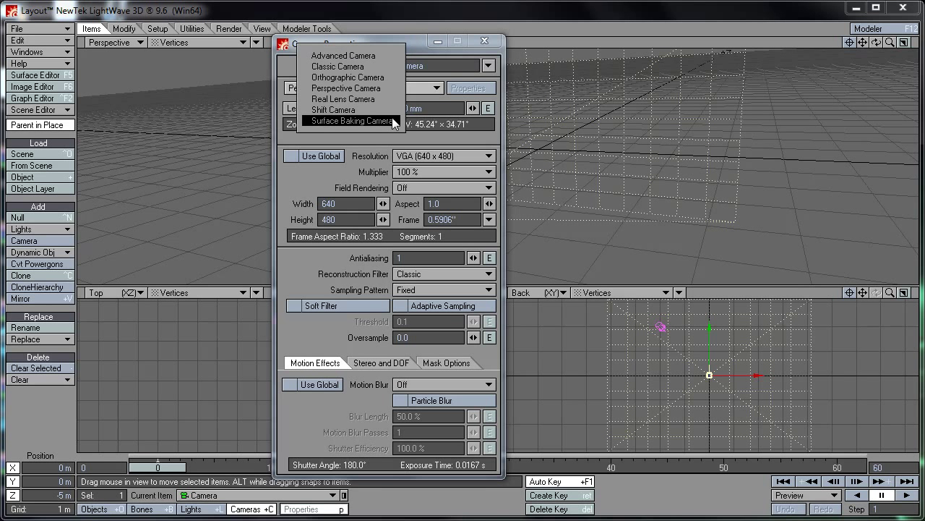
pyautogui.click(282, 181)
pyautogui.click(343, 90)
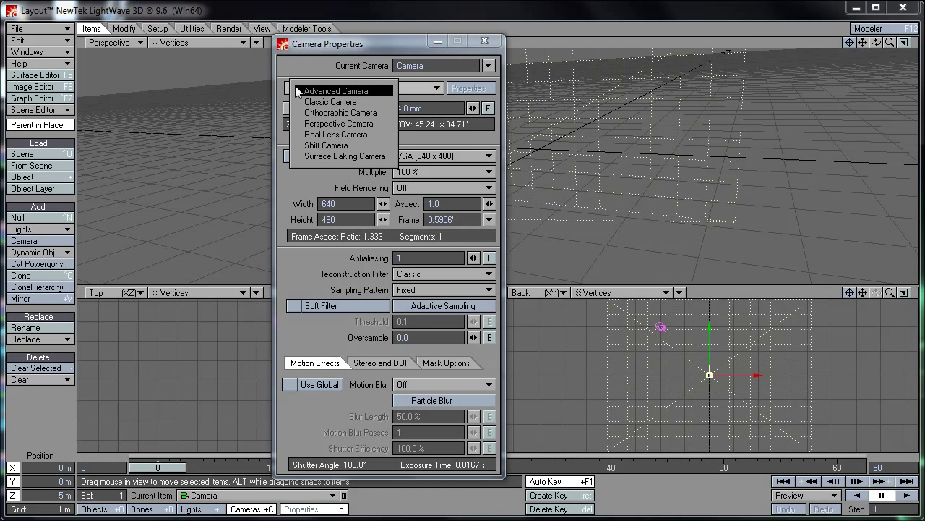
pyautogui.click(308, 80)
pyautogui.click(309, 86)
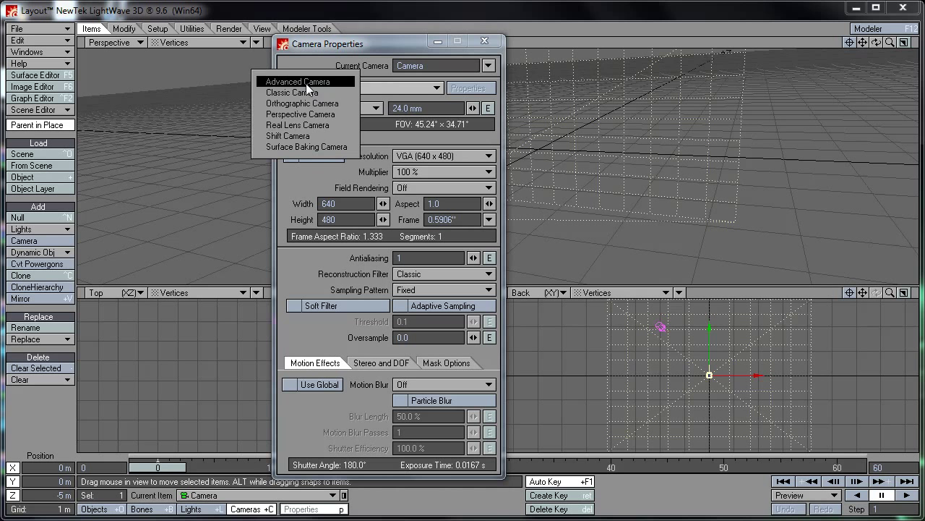
pyautogui.click(317, 96)
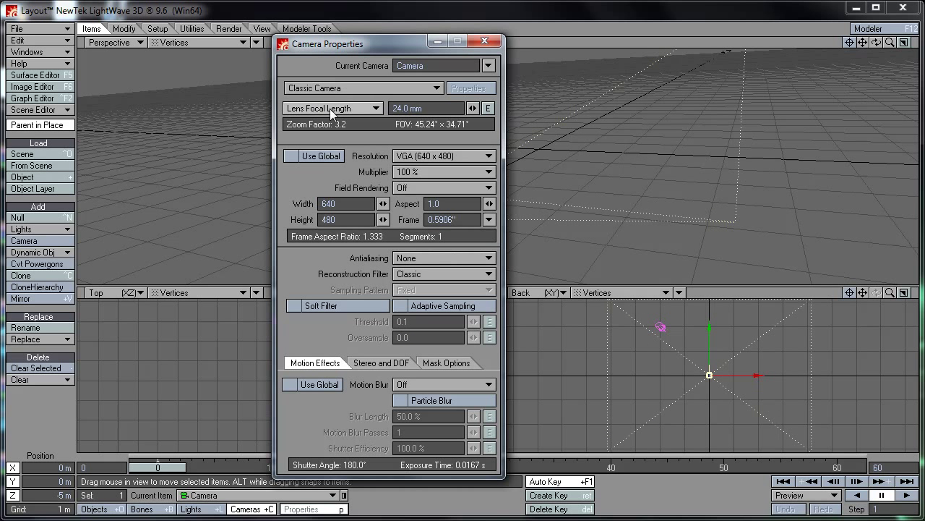
# Set the Classic Camera's antialiasing to Classic, Enhanced Medium.
pyautogui.click(421, 256)
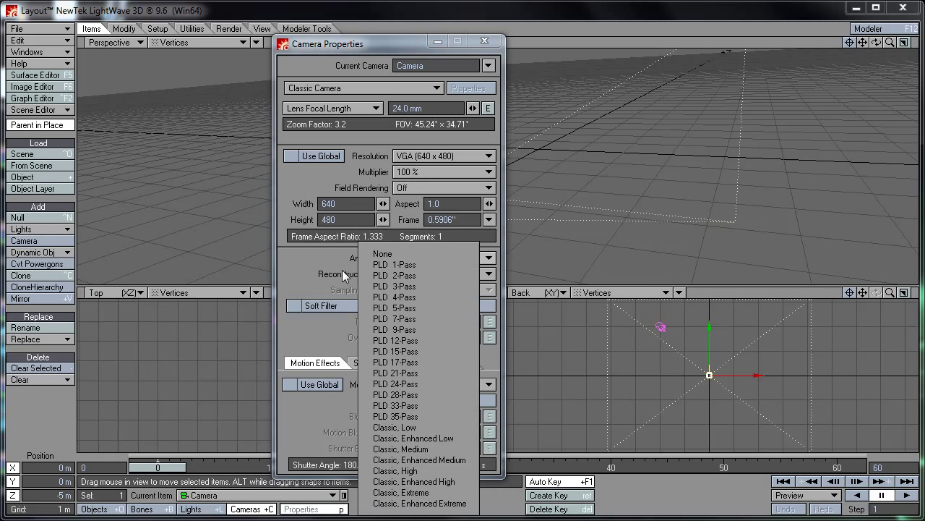
pyautogui.click(314, 267)
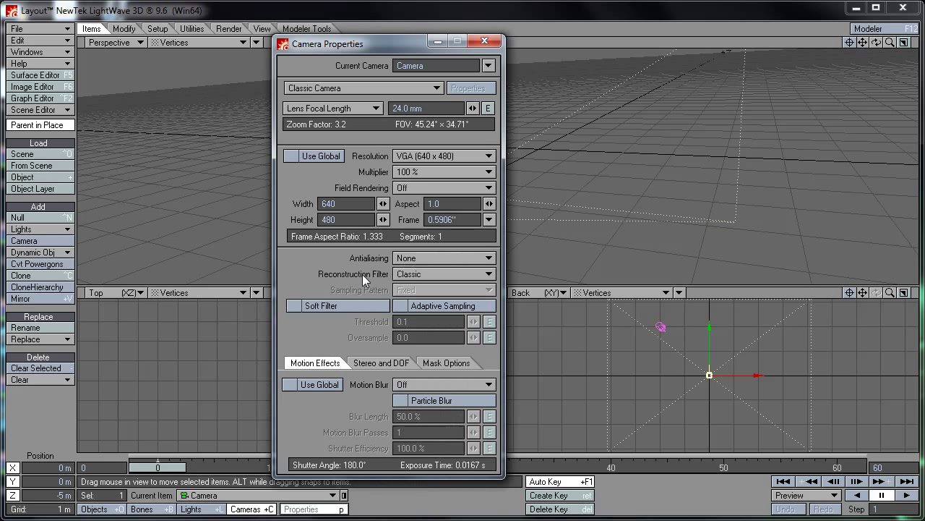
pyautogui.click(430, 260)
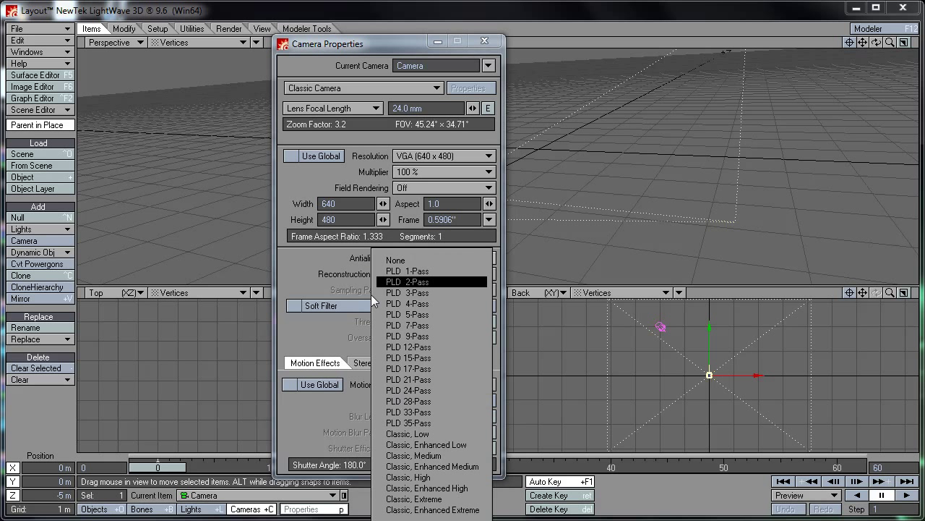
pyautogui.click(451, 467)
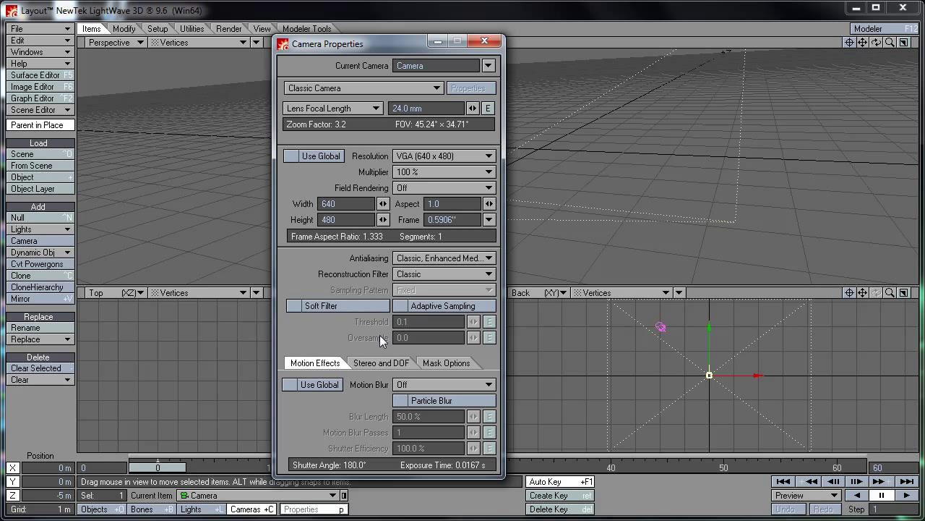
# Change the camera type to Advanced Camera and open its additional properties.
pyautogui.click(343, 88)
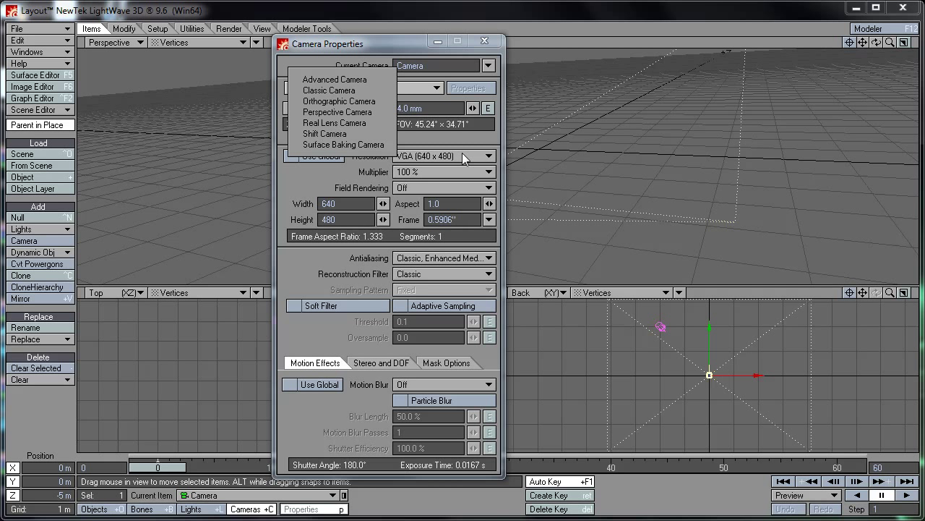
pyautogui.click(334, 134)
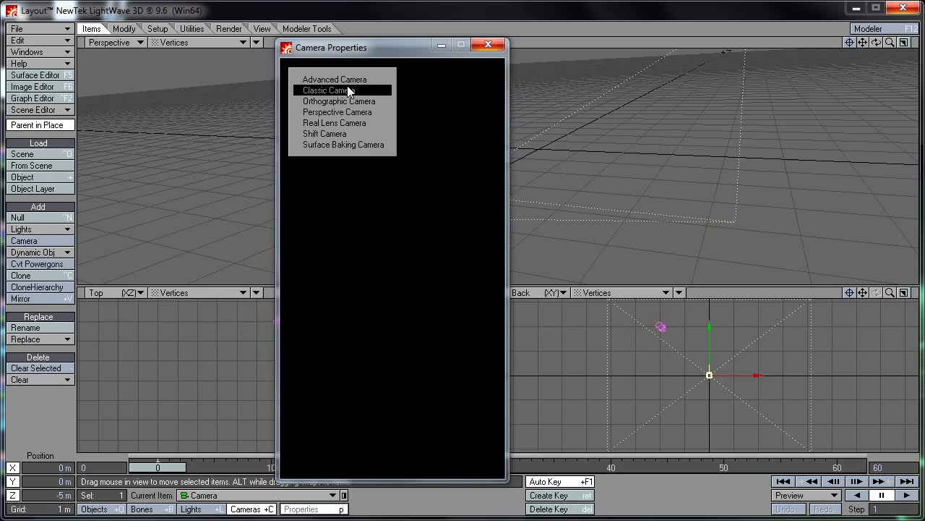
pyautogui.click(347, 81)
pyautogui.click(441, 143)
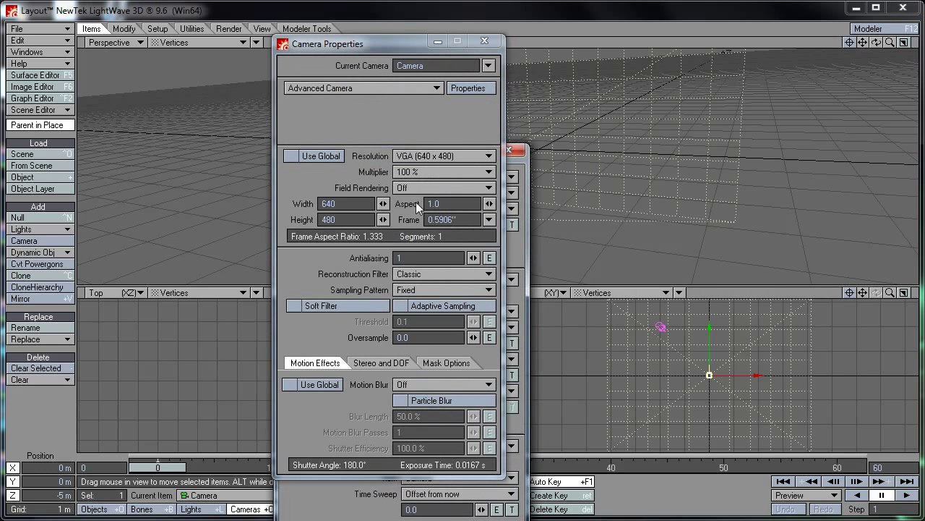
# Place the Camera Properties and Advanced Camera windows side by side to view the settings, and close both.
pyautogui.moveTo(394, 62); pyautogui.dragTo(269, 85)
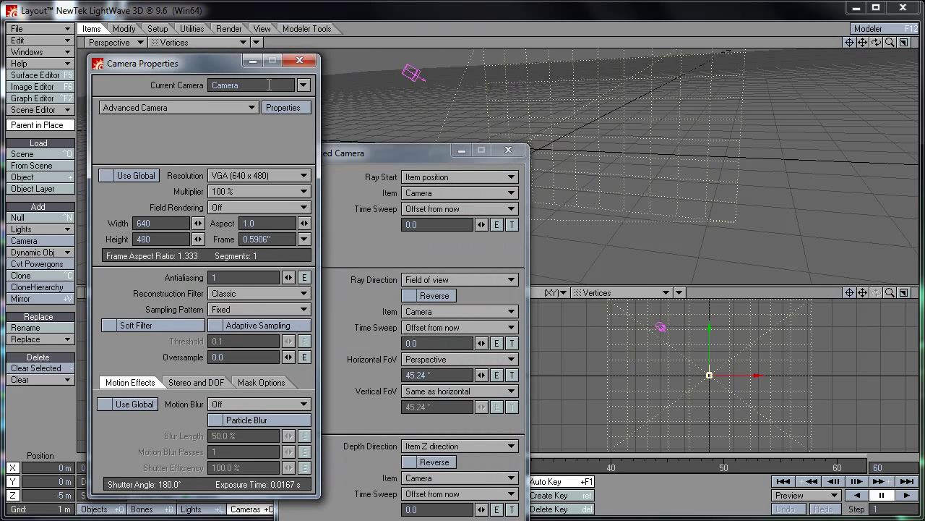
pyautogui.moveTo(388, 156); pyautogui.dragTo(497, 46)
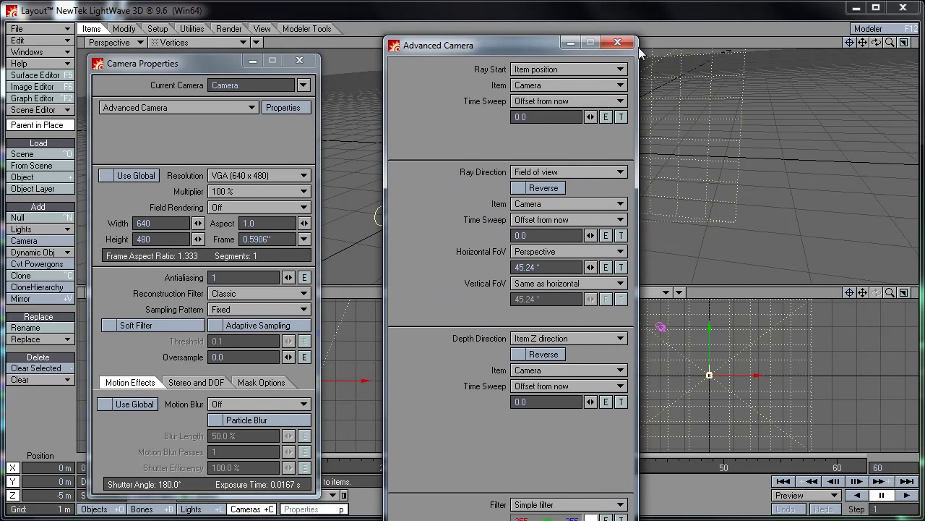
pyautogui.click(618, 43)
pyautogui.moveTo(196, 63); pyautogui.dragTo(531, 83)
pyautogui.click(636, 81)
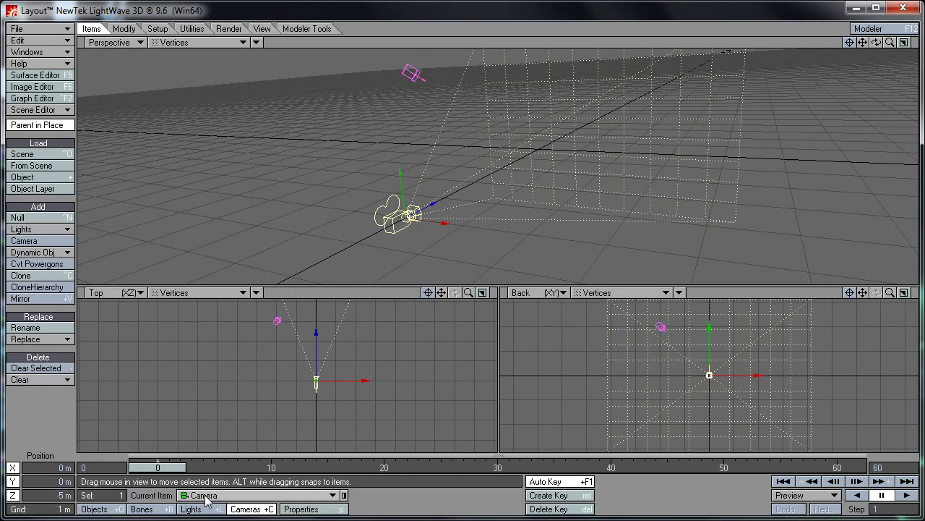
# Open the scene light's properties and review the current light list and the available light types, keeping Distant.
pyautogui.click(192, 509)
pyautogui.click(306, 509)
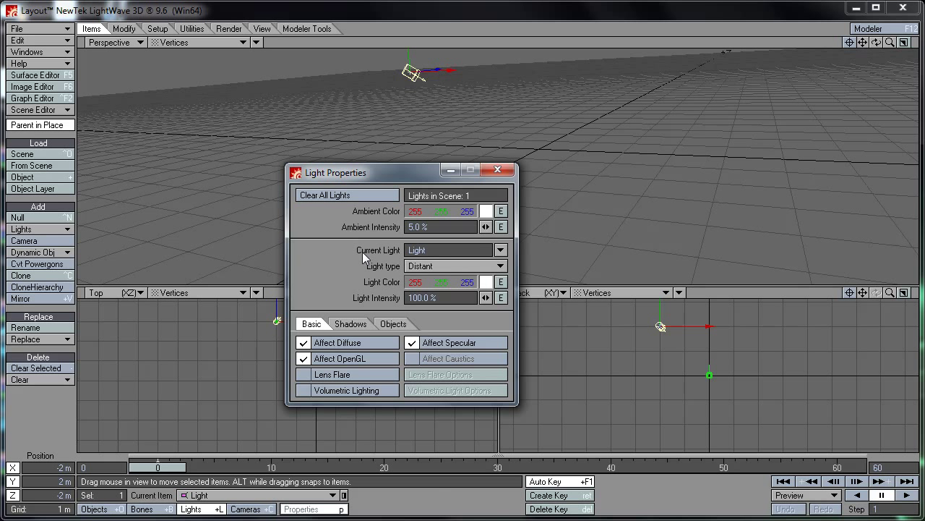
pyautogui.click(501, 253)
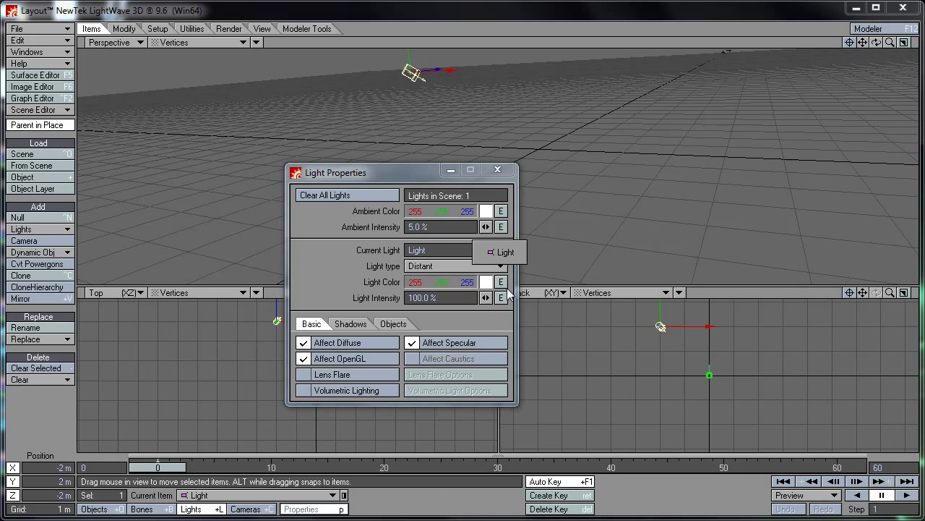
pyautogui.click(325, 259)
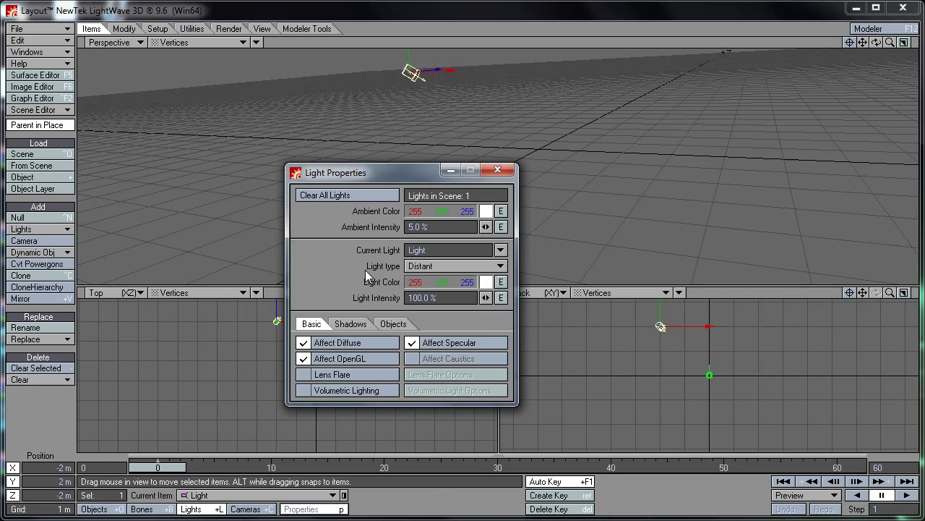
pyautogui.click(421, 269)
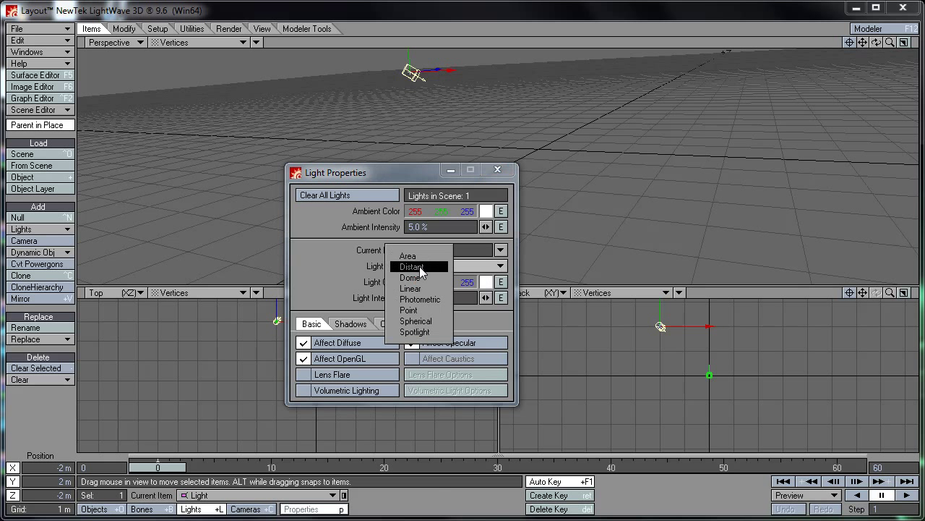
pyautogui.click(332, 276)
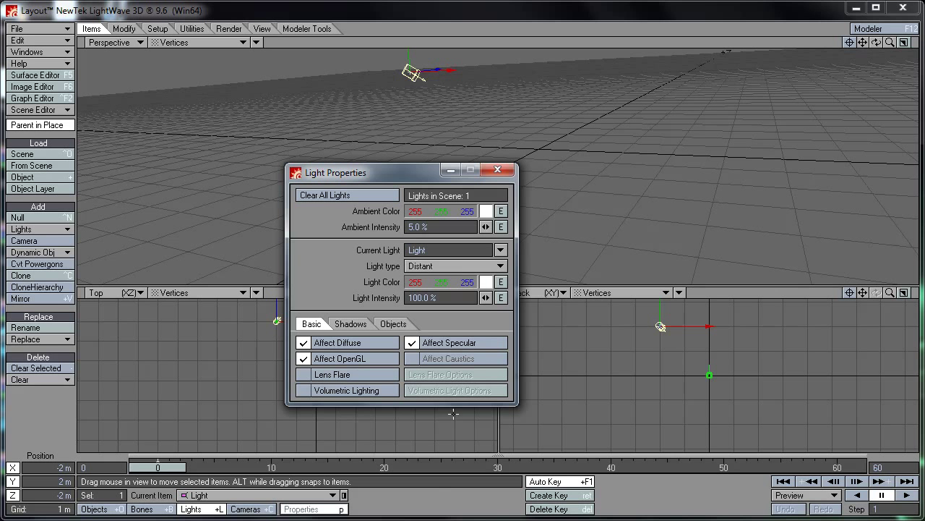
# Enable Lens Flare for the light and open its lens flare options beside the light properties.
pyautogui.click(340, 373)
pyautogui.click(454, 375)
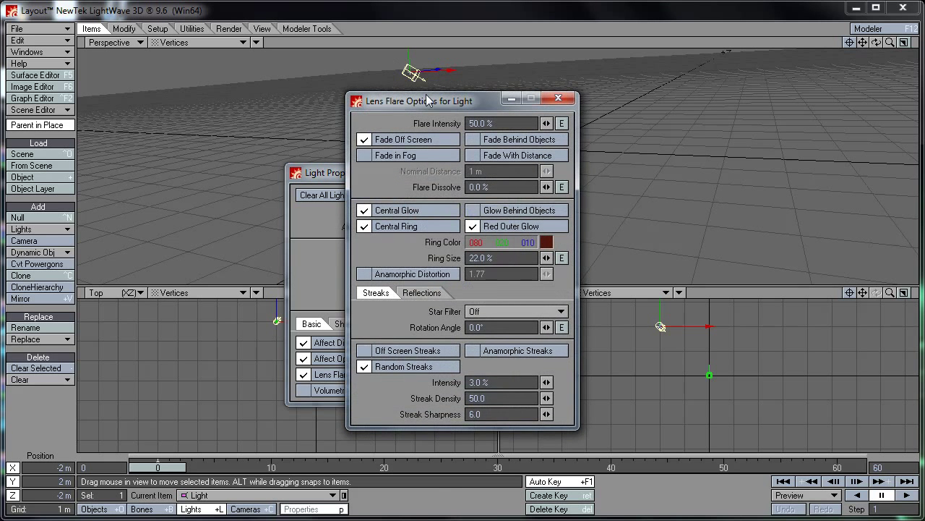
pyautogui.moveTo(426, 100); pyautogui.dragTo(627, 91)
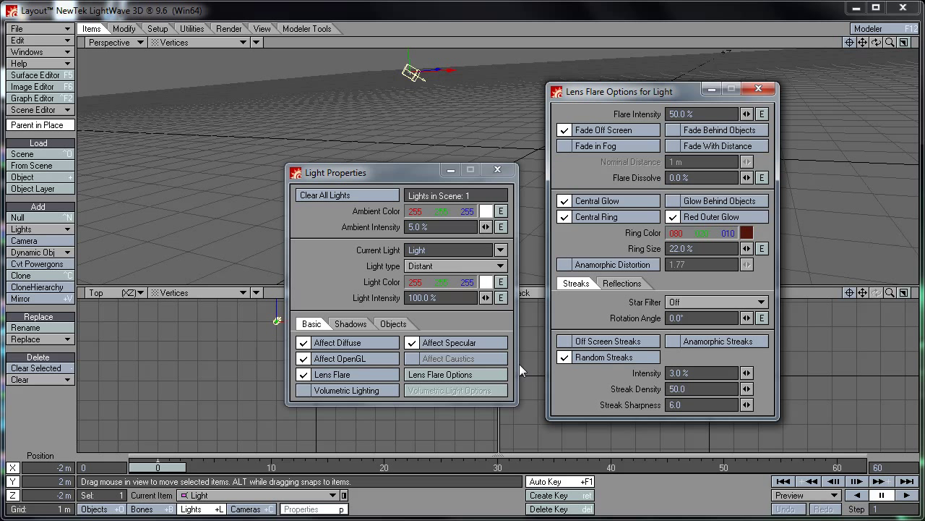
# View the lens flare's reflection and streak settings, and close both the Lens Flare Options and Light Properties windows.
pyautogui.click(623, 284)
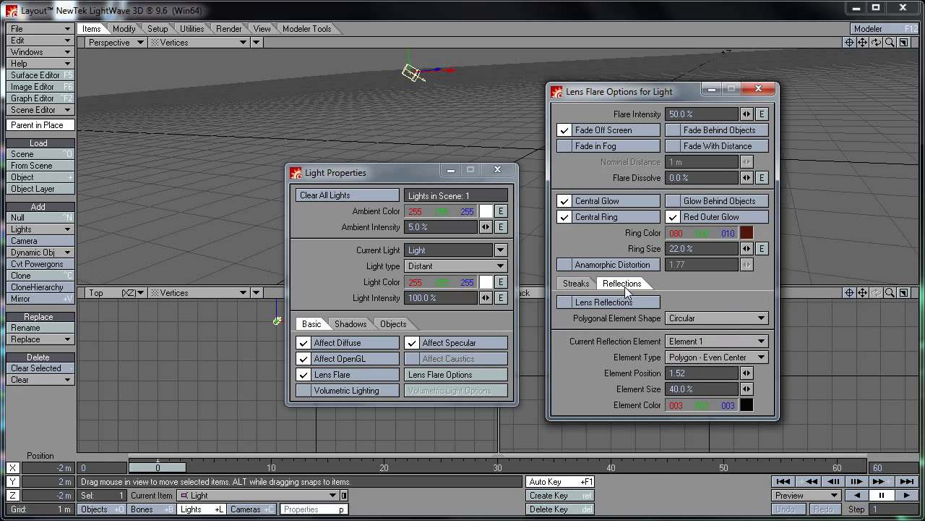
pyautogui.click(576, 284)
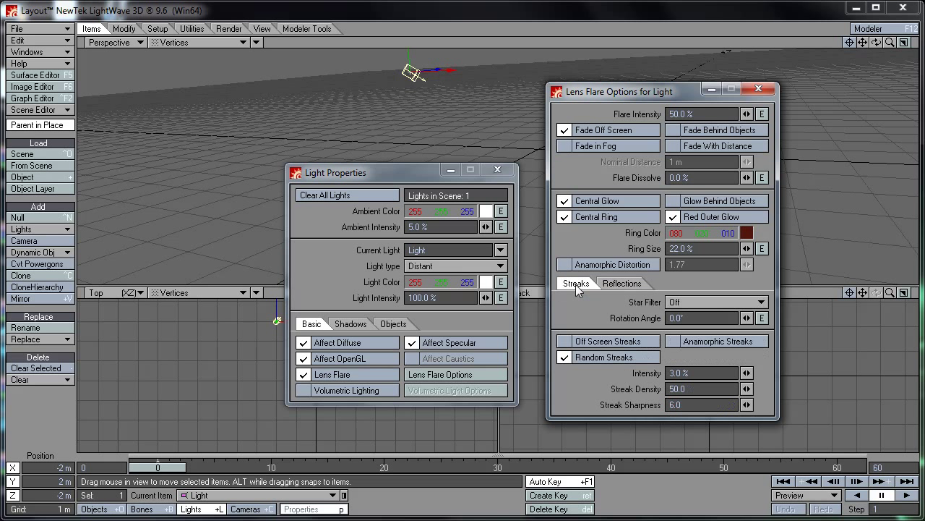
pyautogui.click(759, 88)
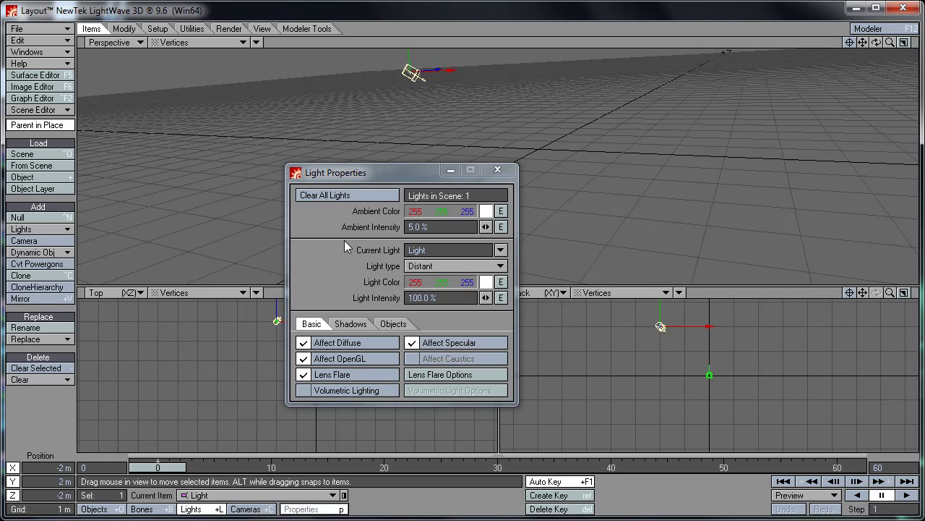
pyautogui.click(497, 169)
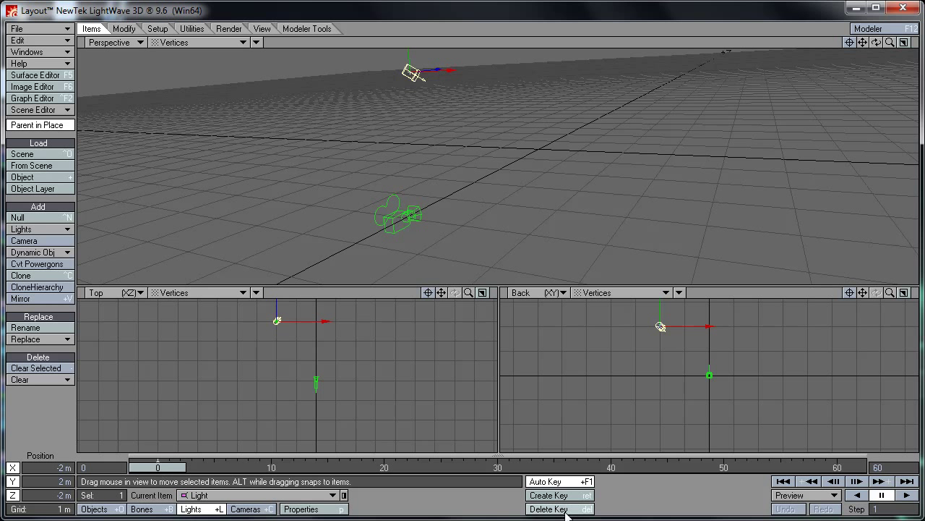
pyautogui.moveTo(158, 467)
pyautogui.mouseDown()
pyautogui.moveTo(271, 467)
pyautogui.moveTo(158, 467)
pyautogui.mouseUp()
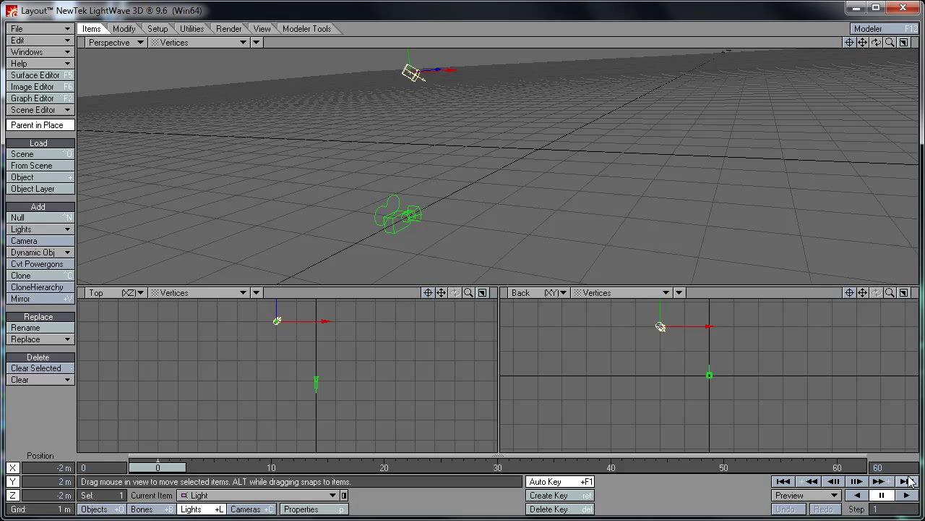
pyautogui.click(807, 495)
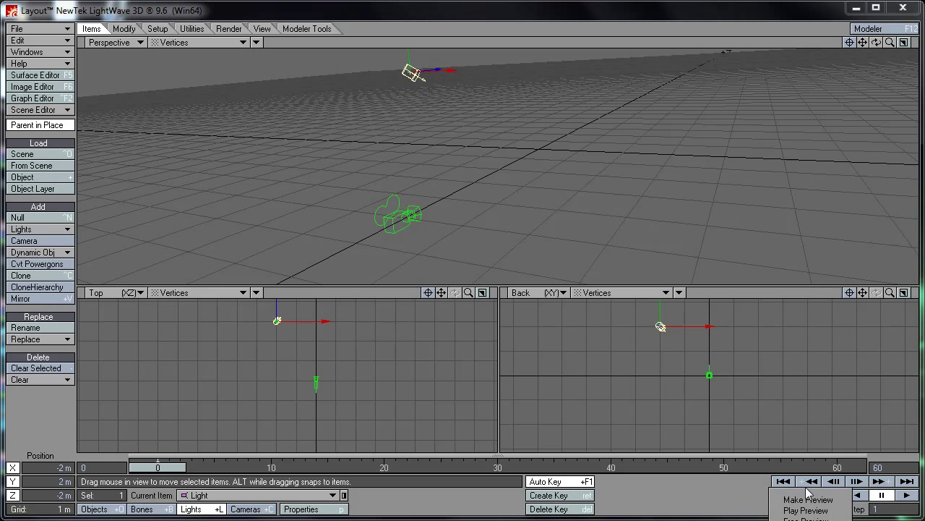
pyautogui.click(831, 499)
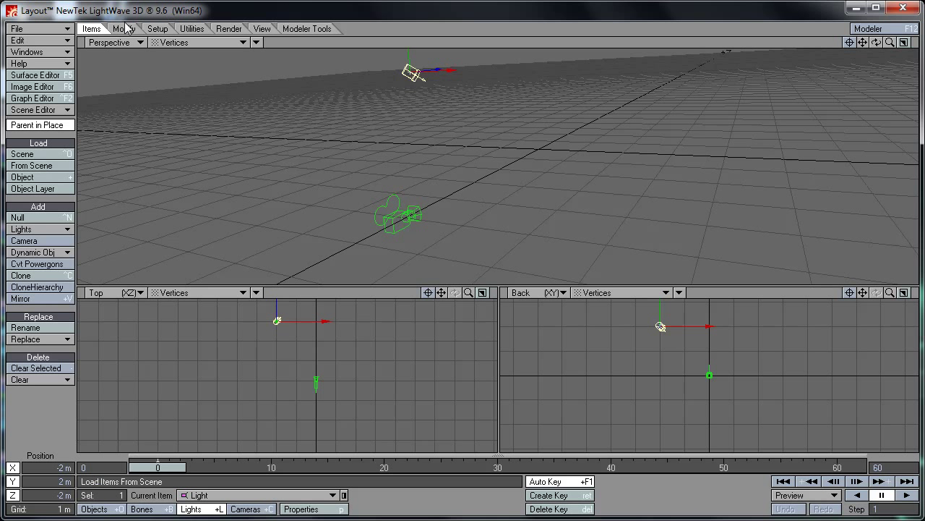
pyautogui.click(38, 29)
pyautogui.moveTo(71, 40)
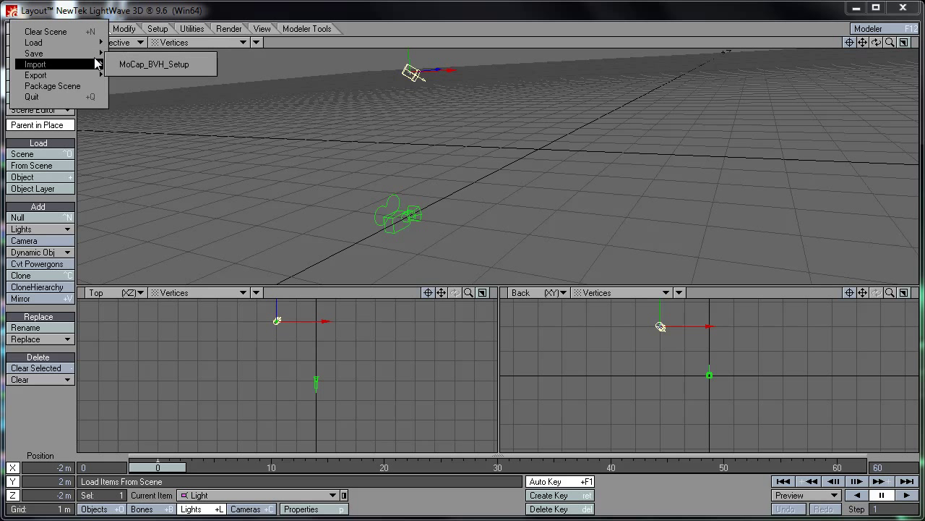
pyautogui.moveTo(86, 54)
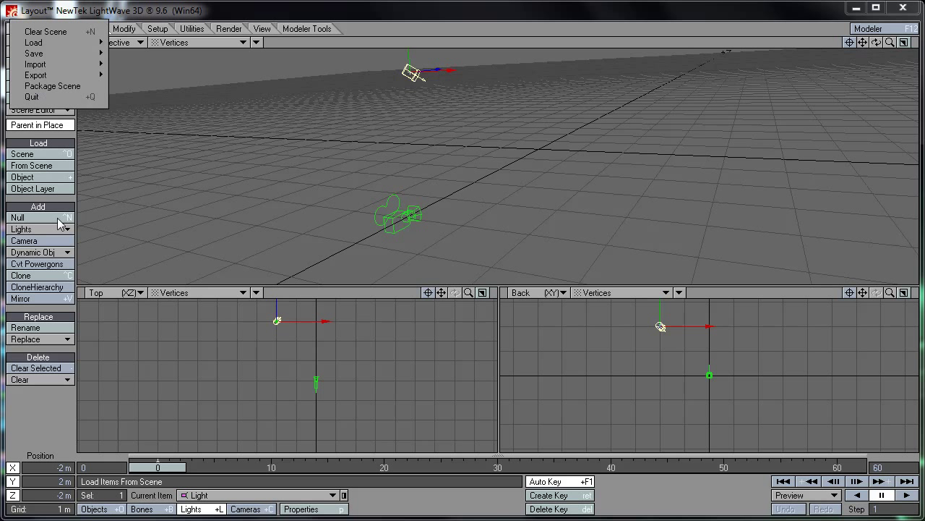
pyautogui.click(123, 492)
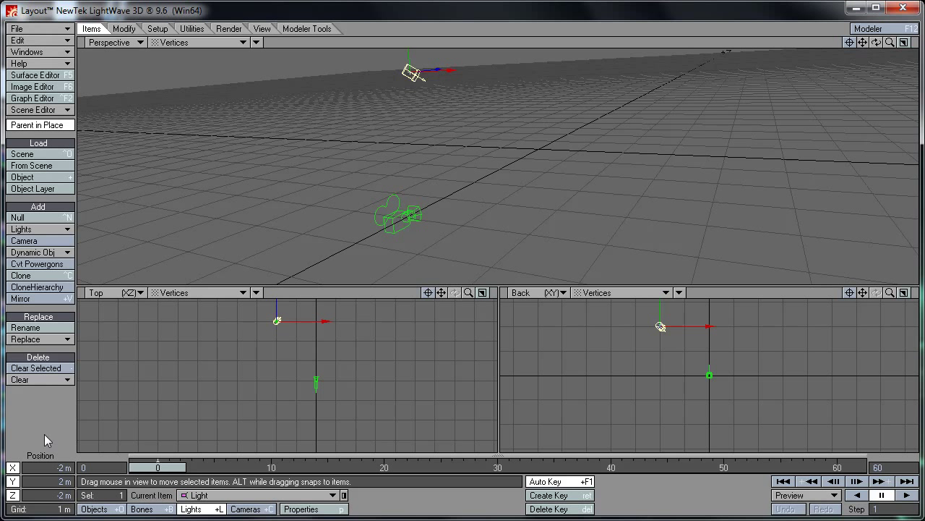